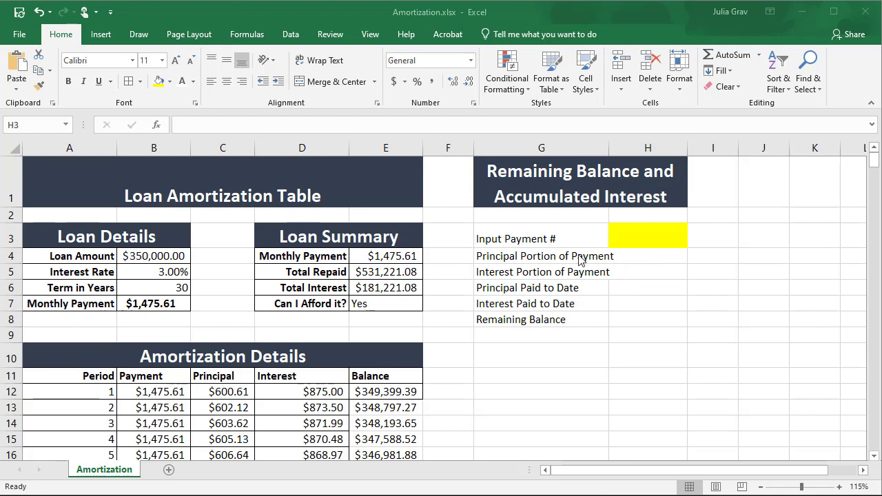
Enter payment number 12 in the Input Payment # cell H3.
left_click(636, 239)
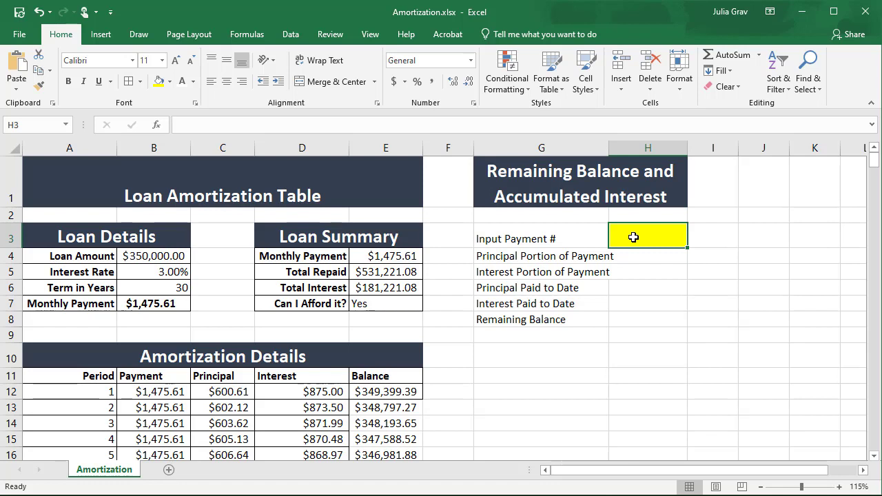
type("12")
key("Return")
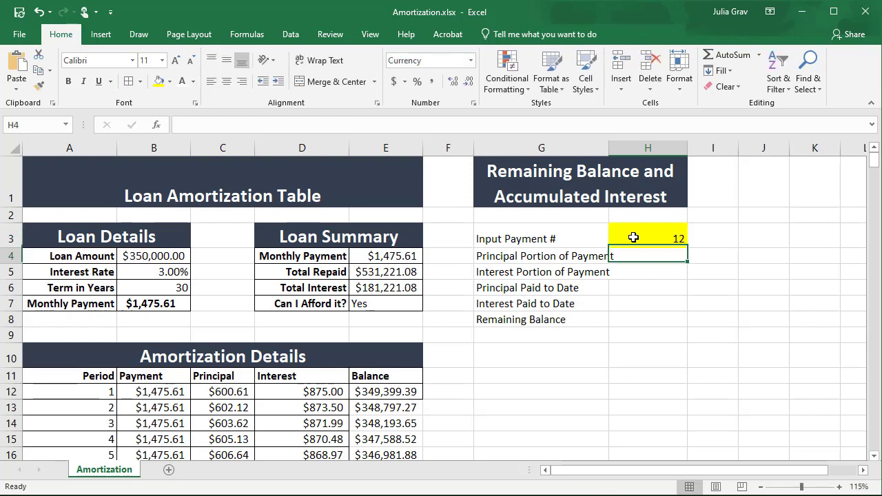
Begin a formula in H4 for the principal portion of the payment.
left_click(633, 237)
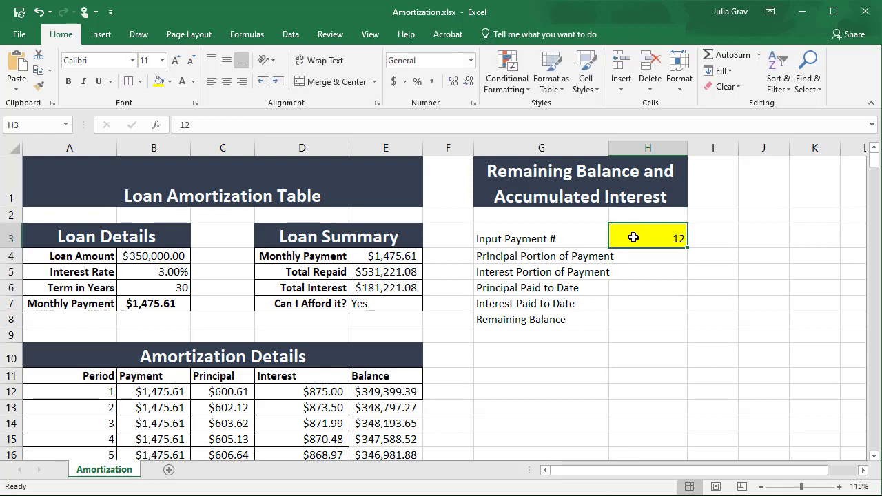
key("Down")
type("=")
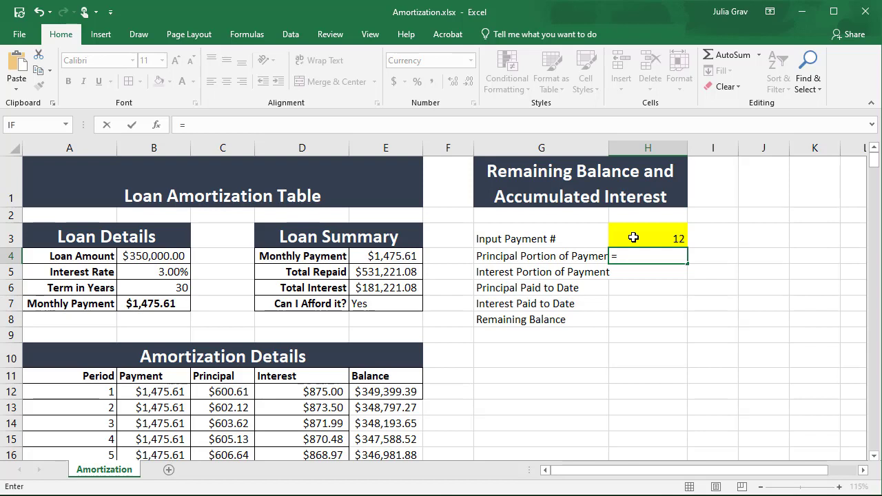
Start =PPMT in H4 with rate B5/12 and period H3.
type("ppm")
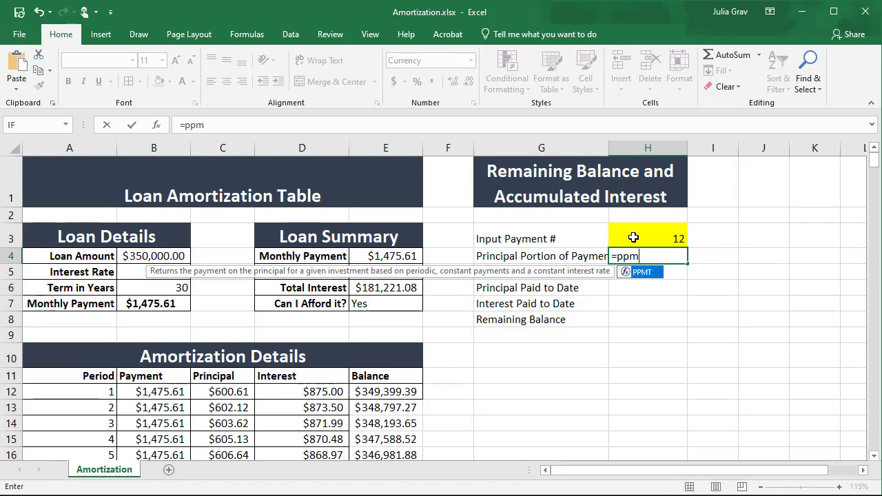
key("Tab")
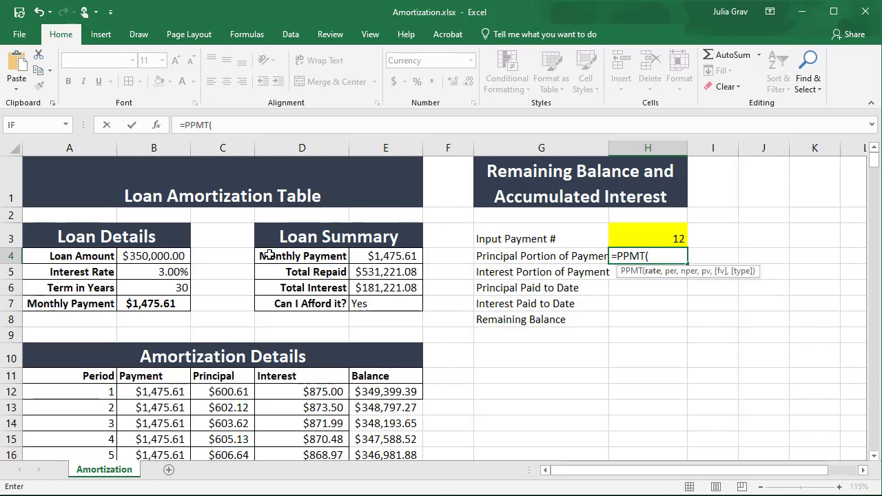
left_click(172, 273)
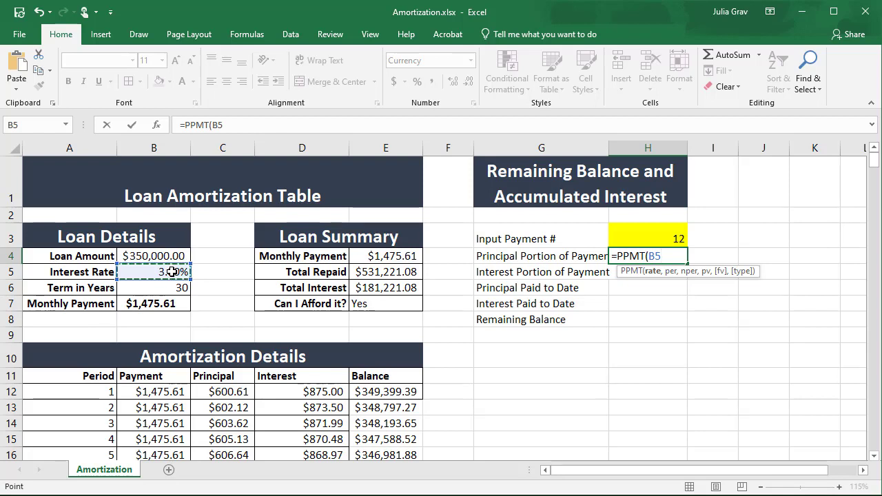
type("/12")
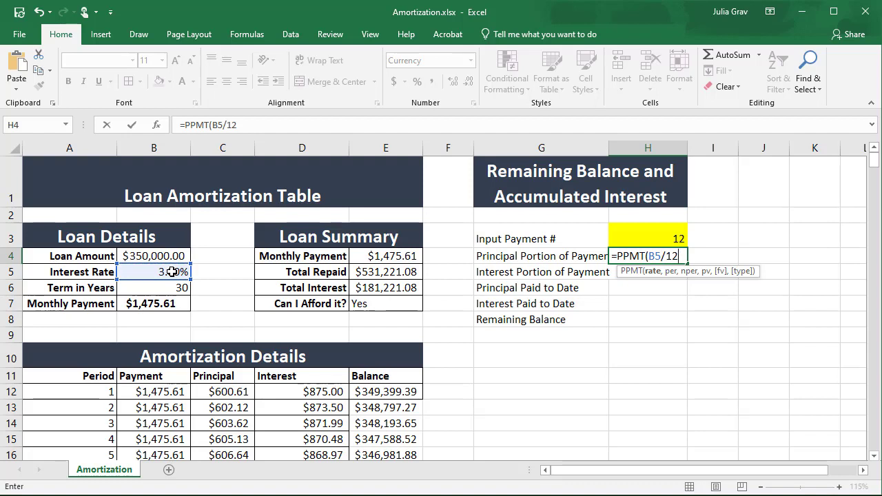
type(",")
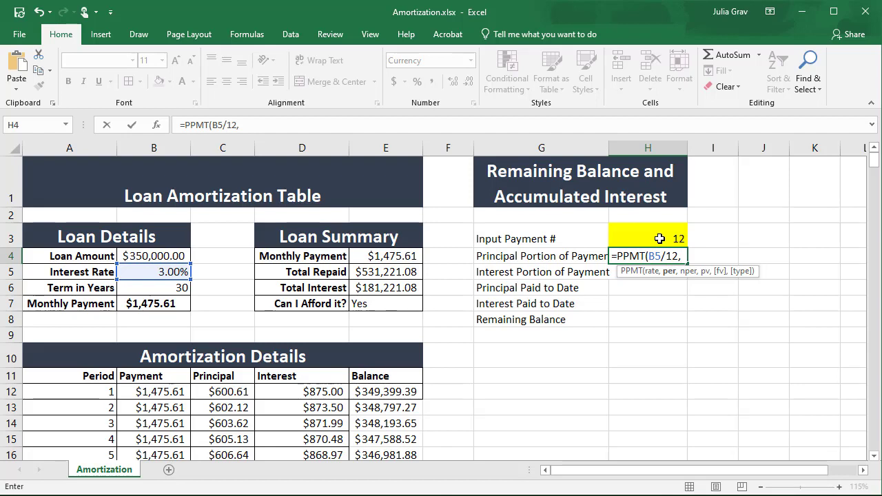
left_click(659, 239)
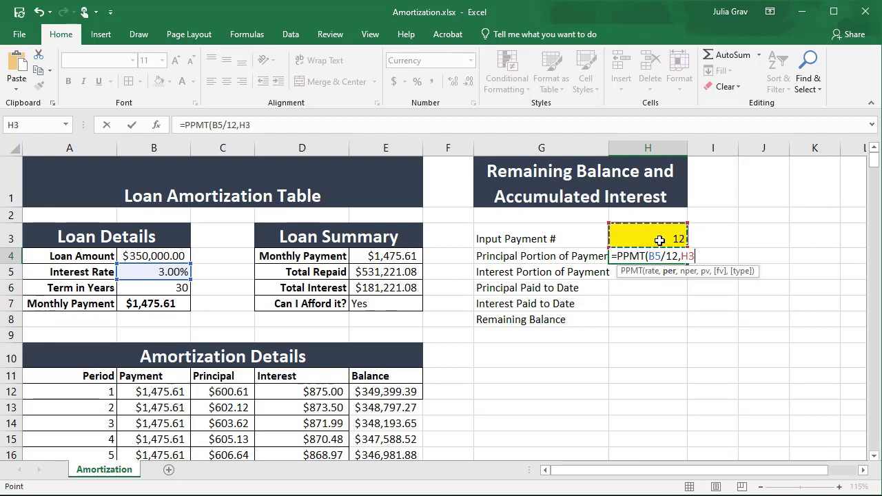
type(",")
Finish the PPMT formula with B6*12 periods and -B4 present value.
left_click(137, 292)
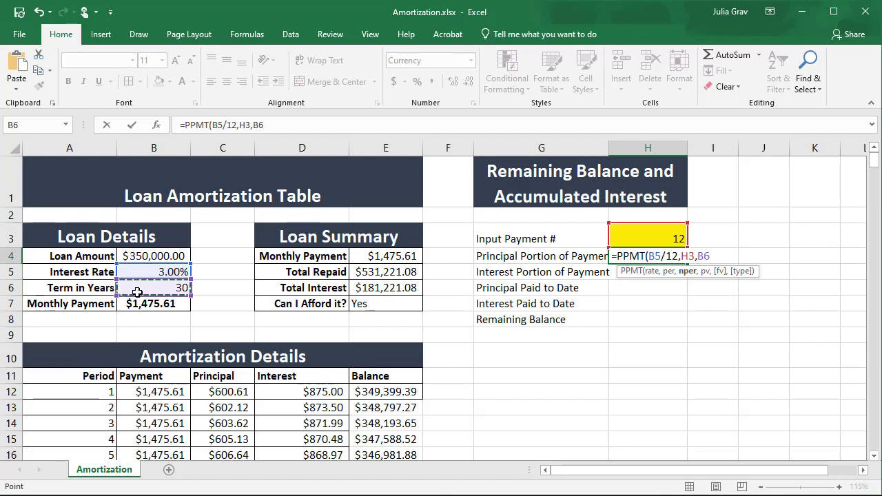
type("*")
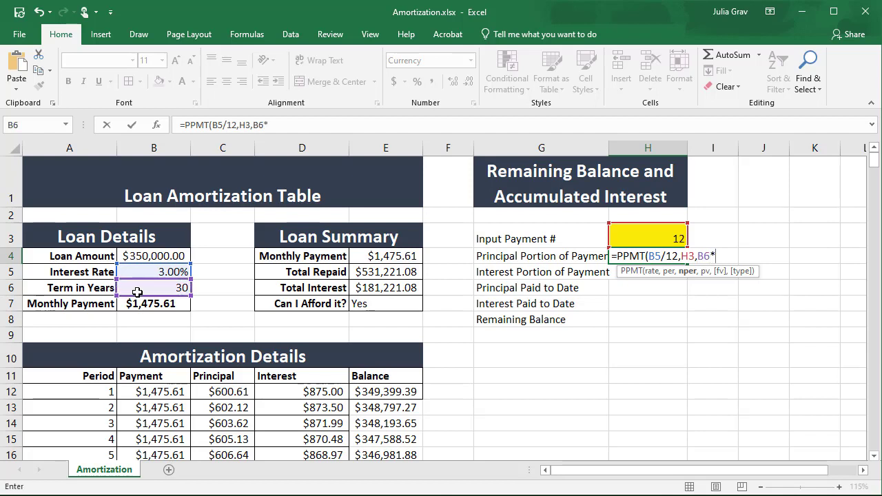
type("12,")
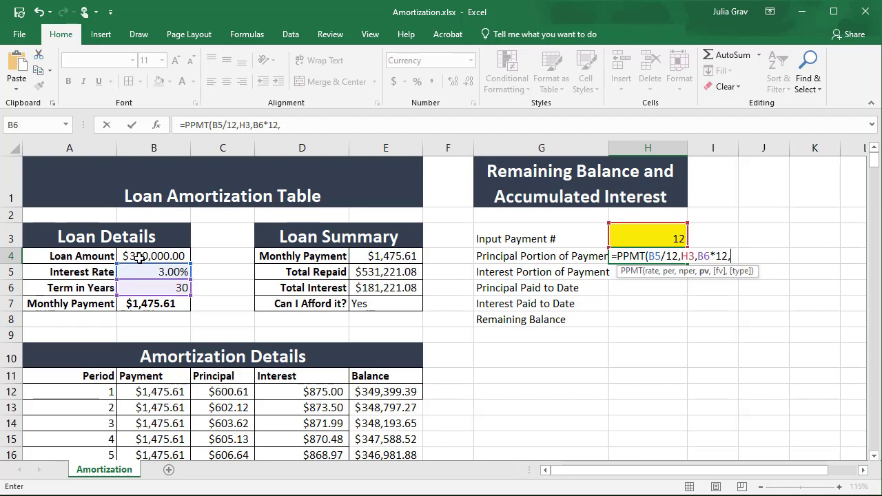
left_click(139, 258)
left_click(282, 127)
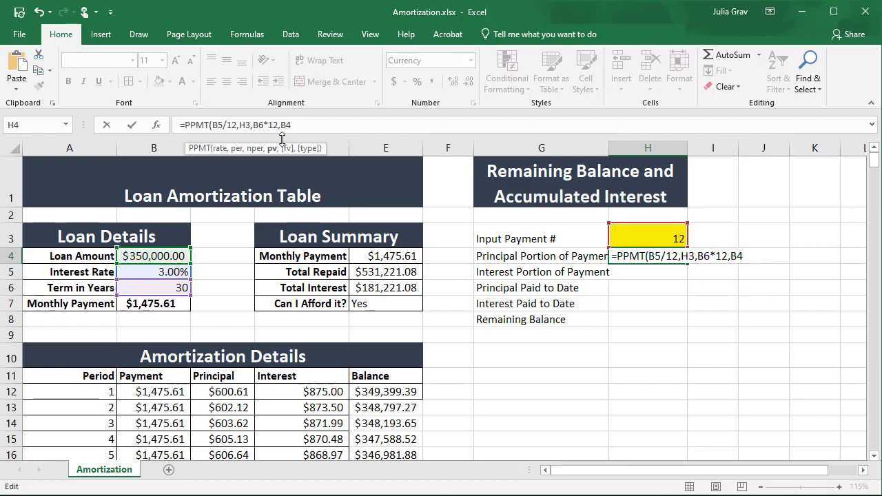
type("-")
key("End")
type(")")
key("Return")
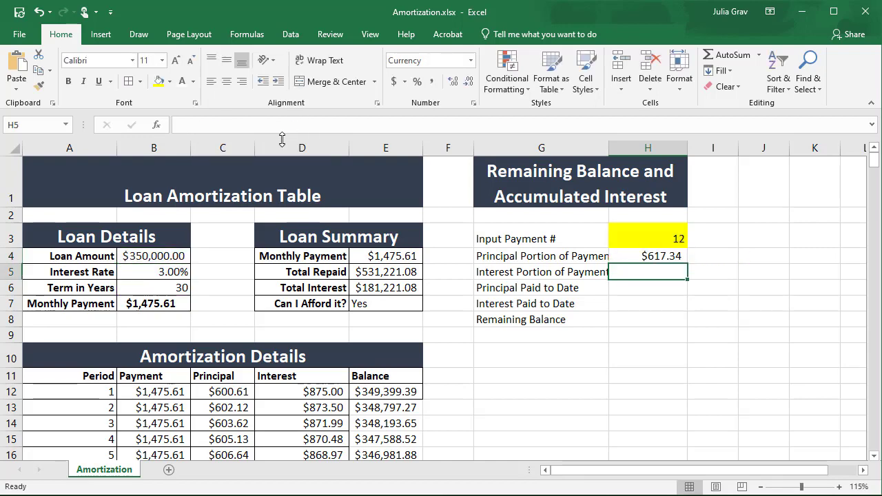
Start =IPMT in H5 with rate B5/12 and period H3.
type("=i")
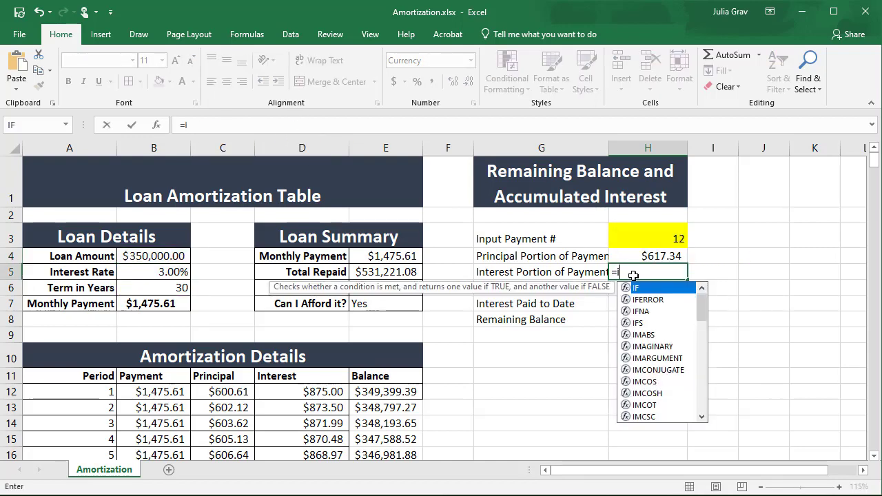
type("pm")
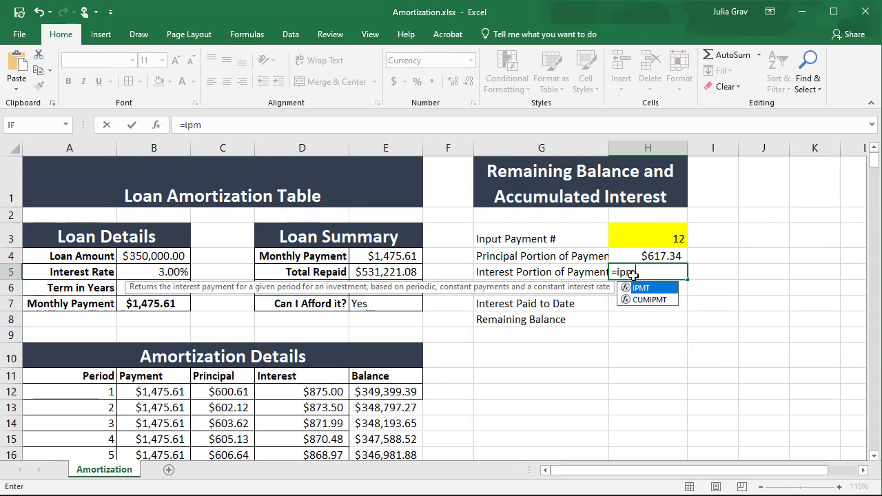
key("Tab")
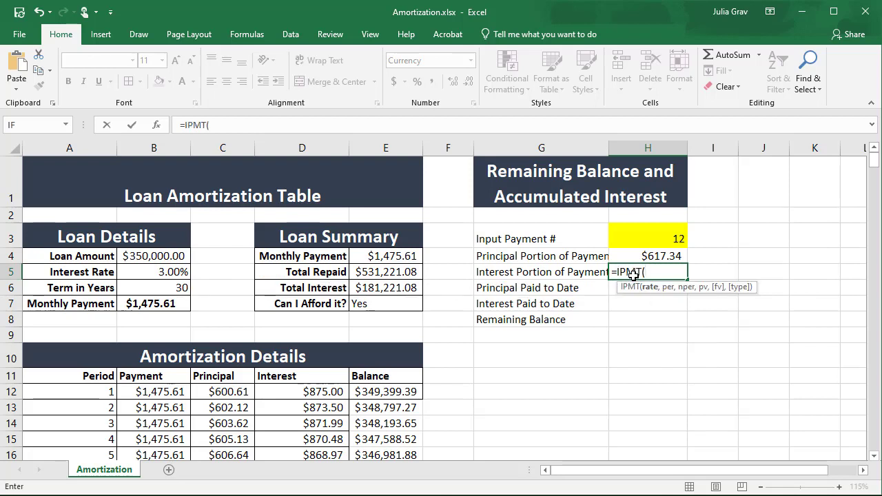
left_click(146, 275)
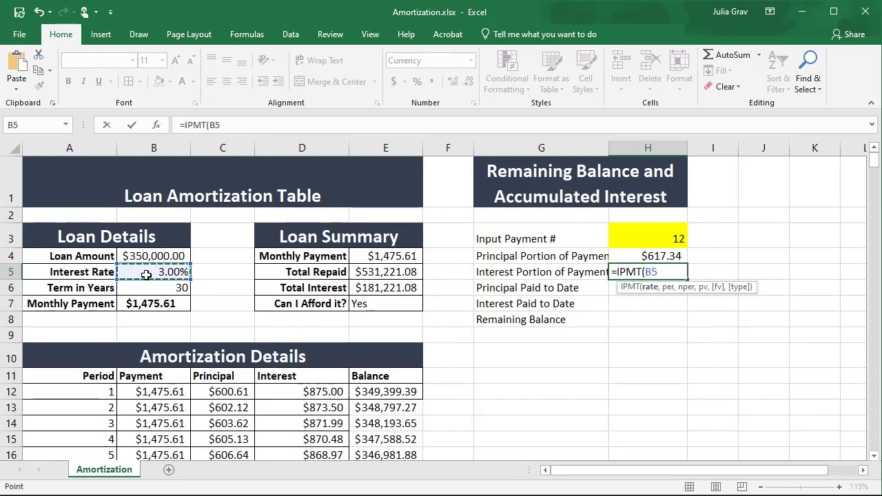
type("?12")
key("BackSpace")
key("BackSpace")
key("BackSpace")
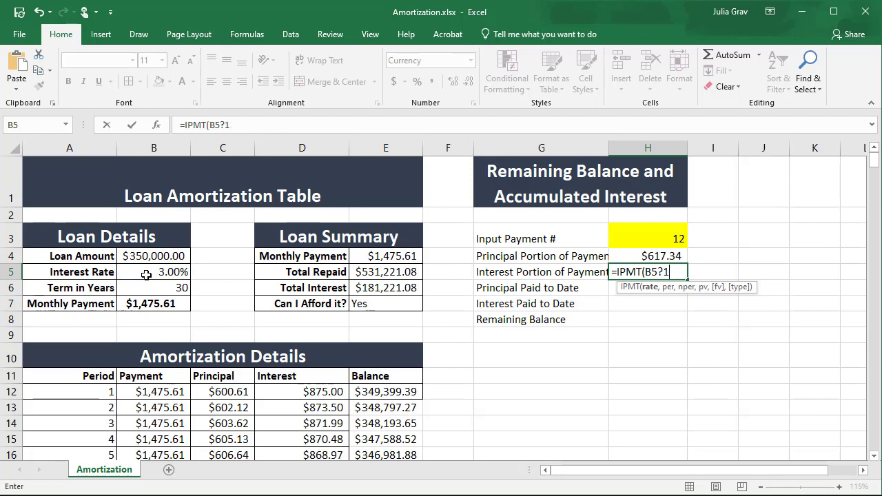
type("/12,")
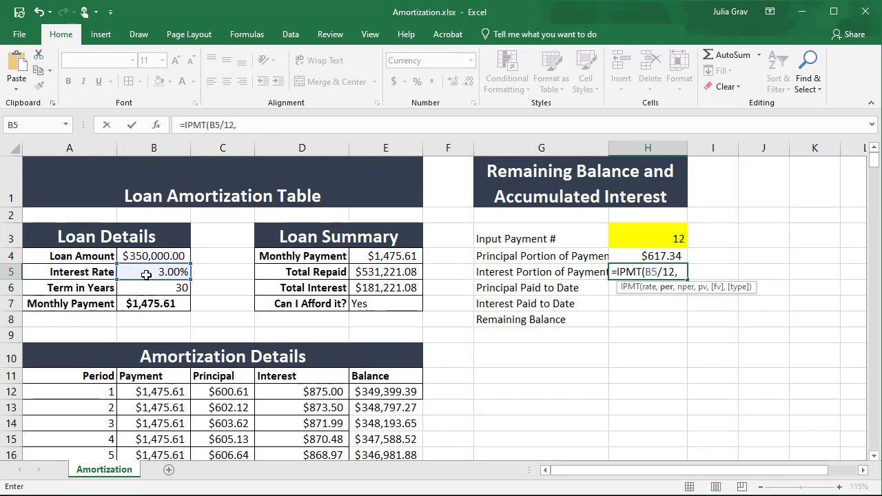
left_click(652, 237)
type(",")
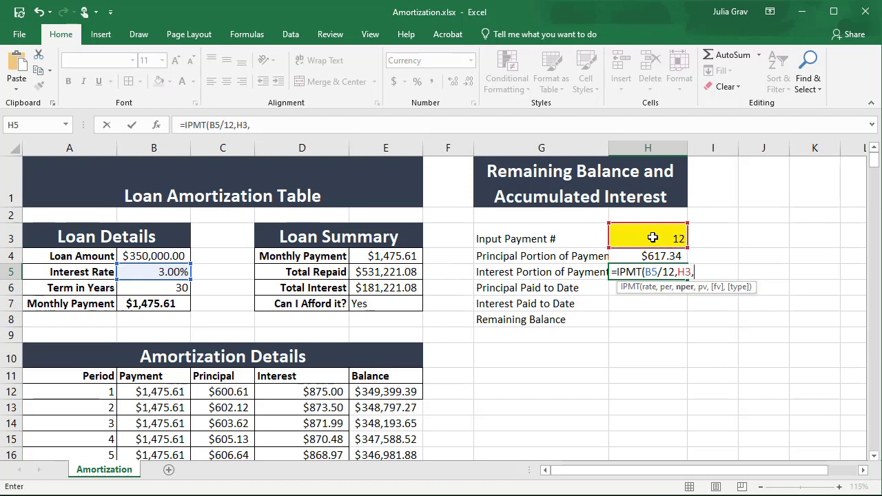
Complete the IPMT formula with B6*12 periods and -B4, showing $858.28.
left_click(174, 285)
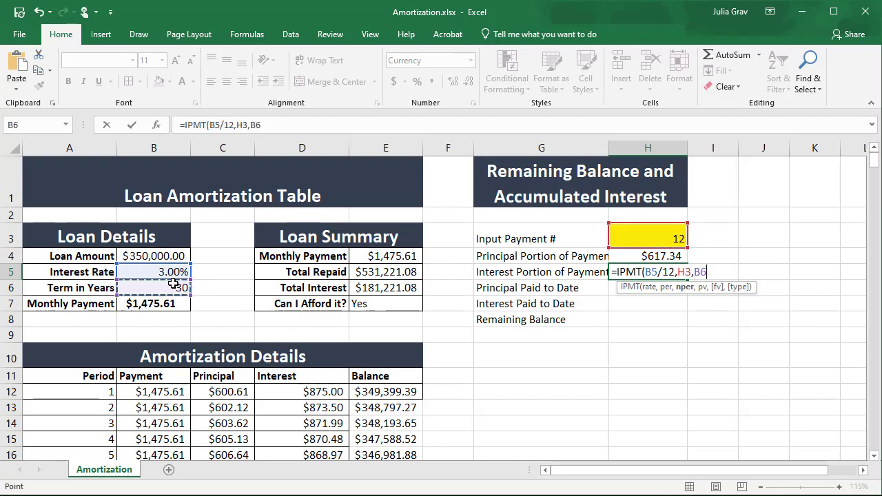
type("*")
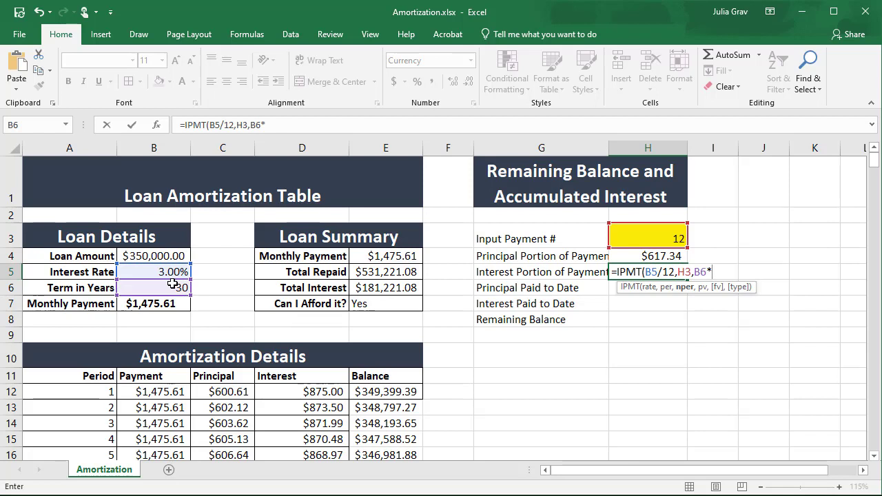
type("12,")
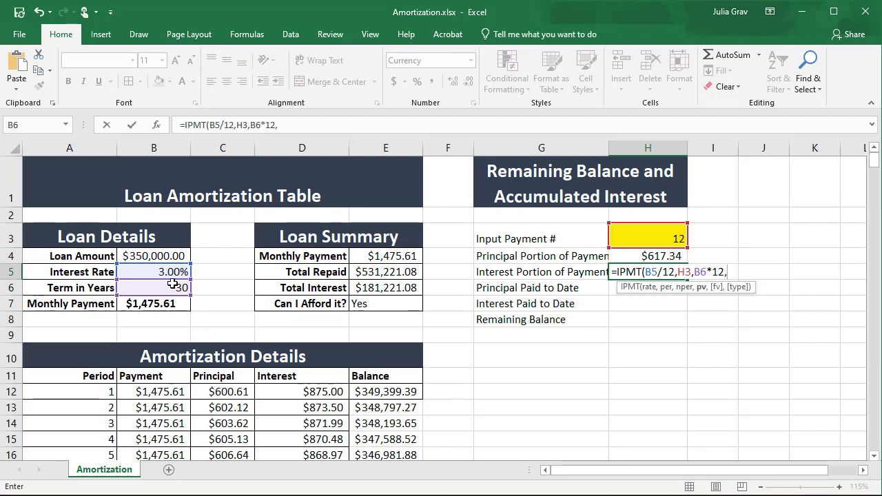
type("-")
left_click(159, 252)
type(")")
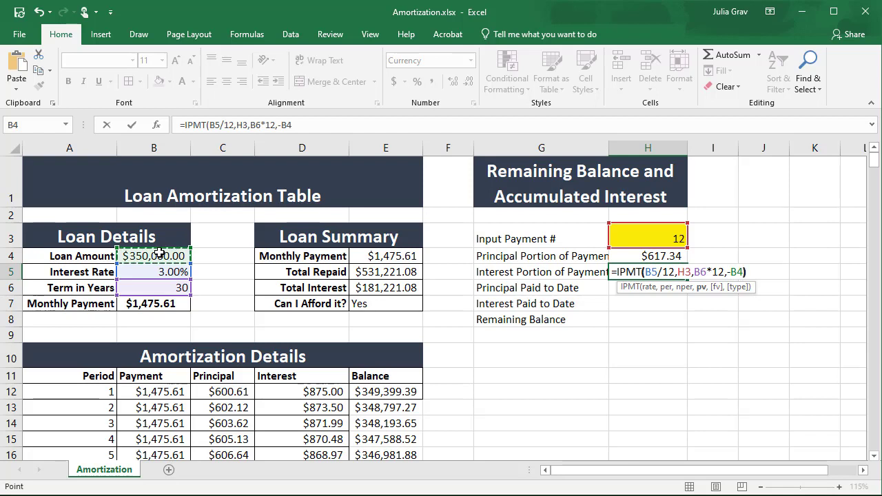
key("Return")
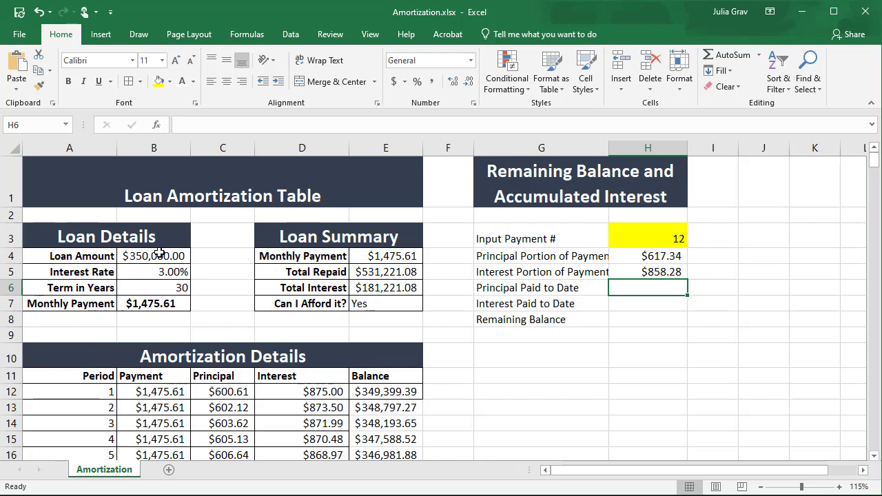
Start =CUMPRINC in H6 and bring up its empty Function Arguments form.
type("=cum")
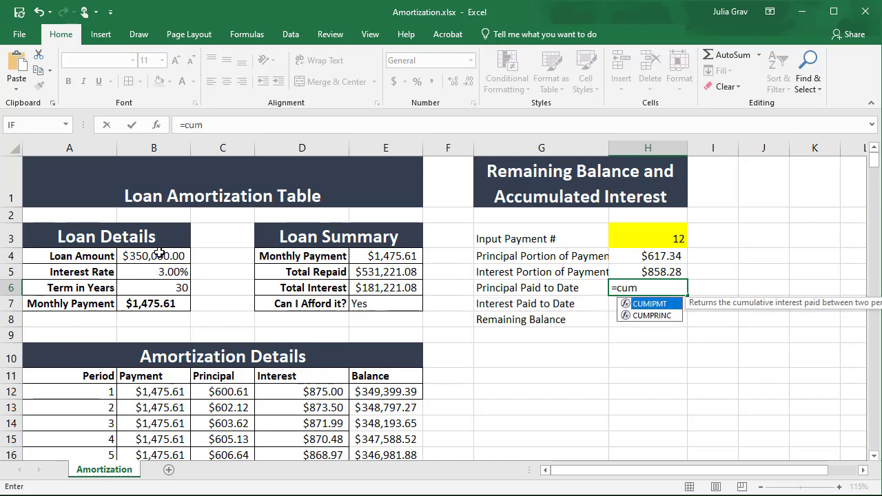
key("Down")
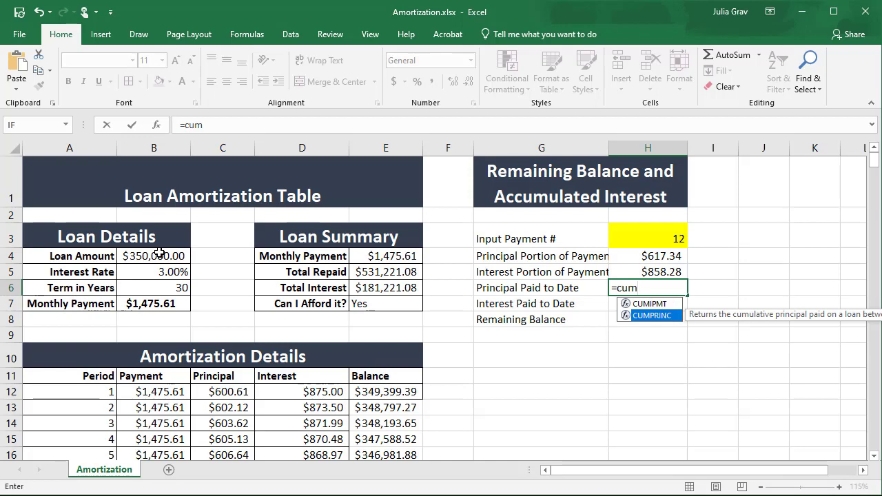
key("Tab")
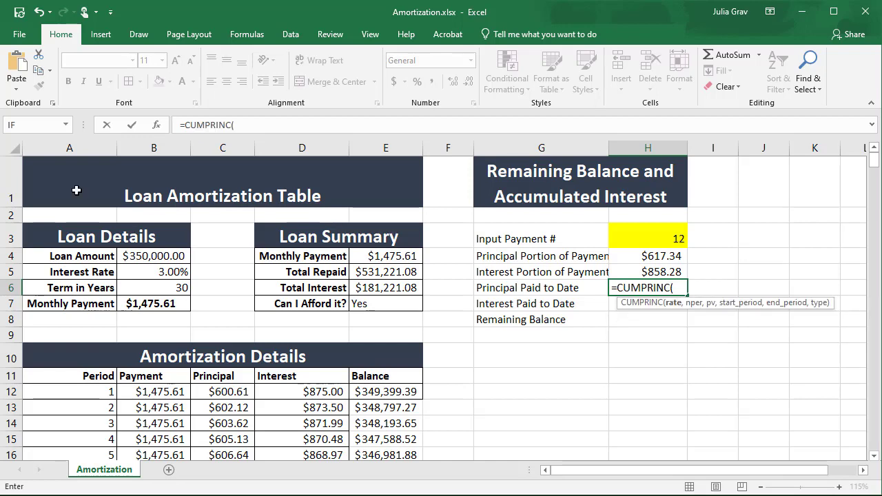
left_click(157, 125)
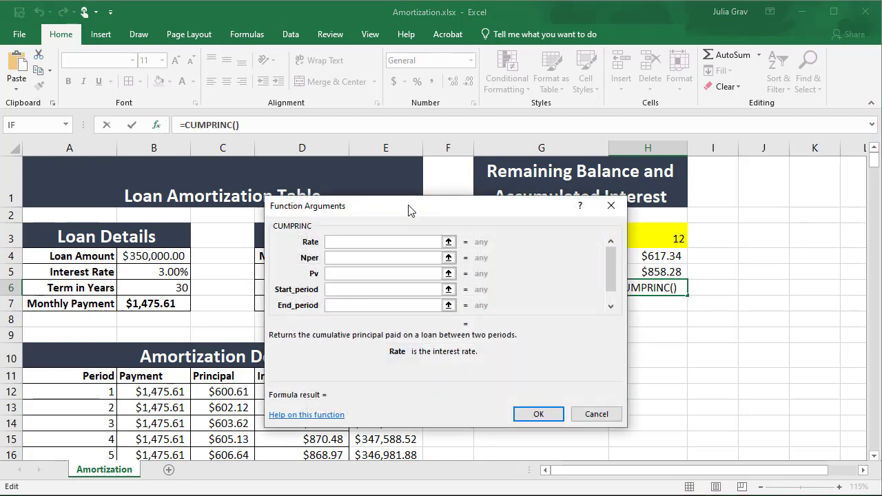
Fill the CUMPRINC arguments Rate B5/12, Nper B6*12 and Pv B4.
left_click_drag(410, 205, 361, 161)
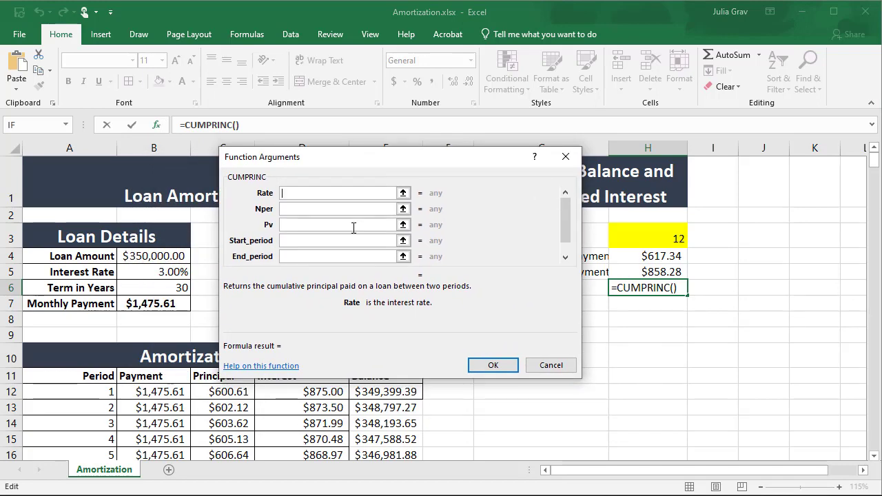
left_click(177, 271)
type("/")
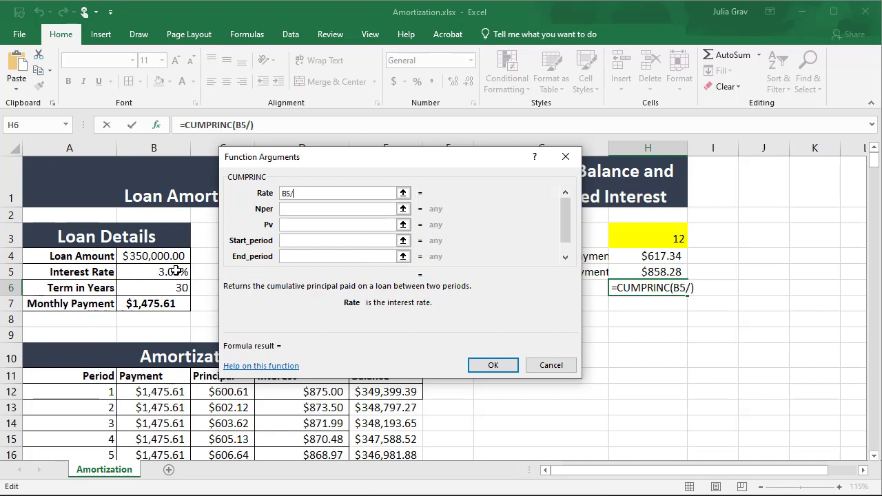
type("12")
left_click(303, 209)
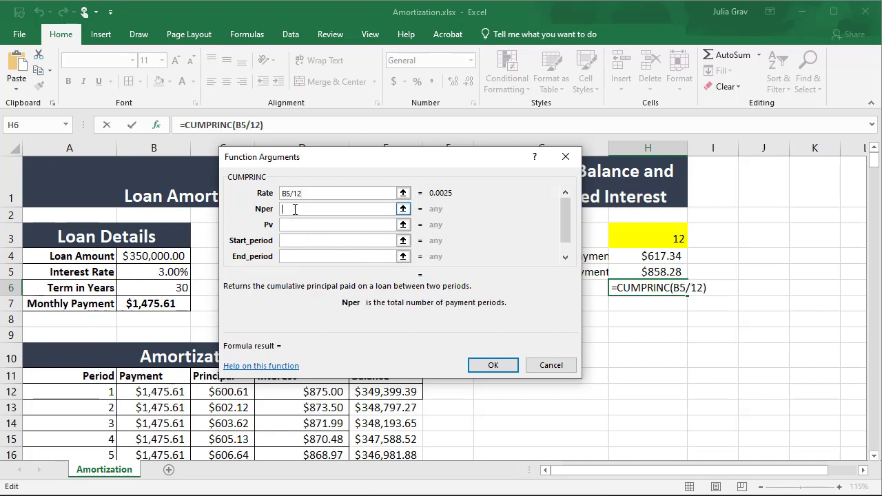
left_click(158, 288)
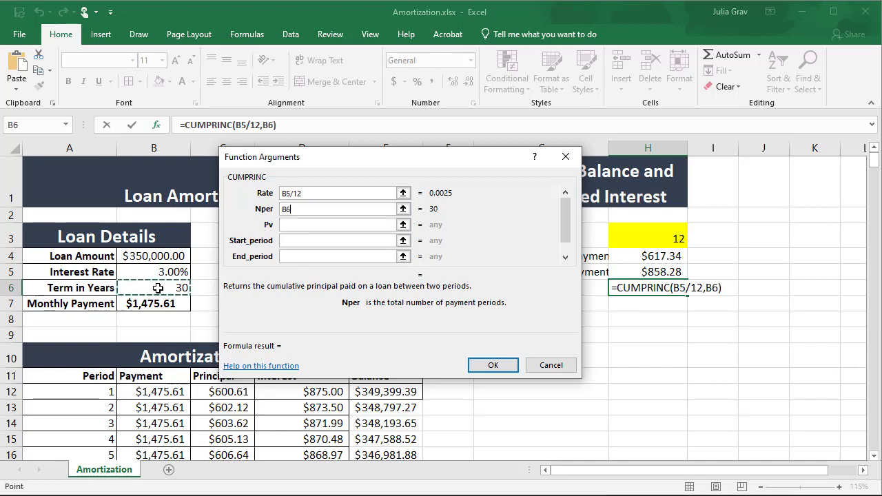
type("*12")
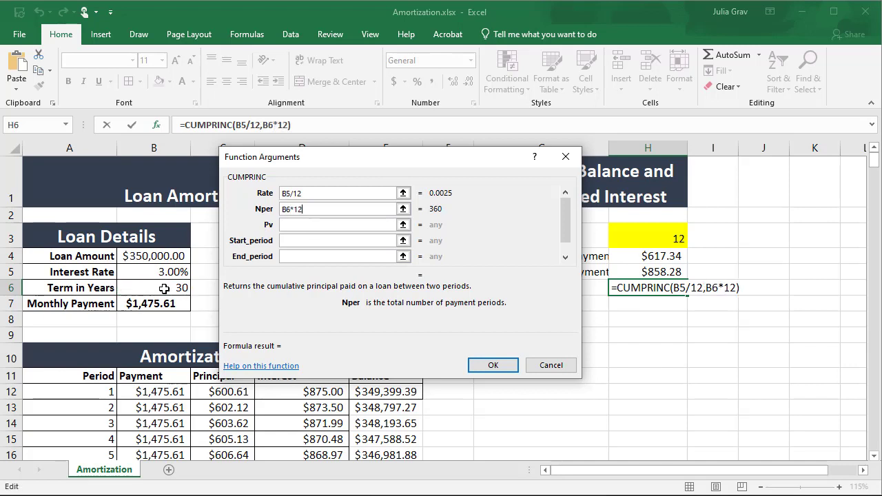
left_click(315, 228)
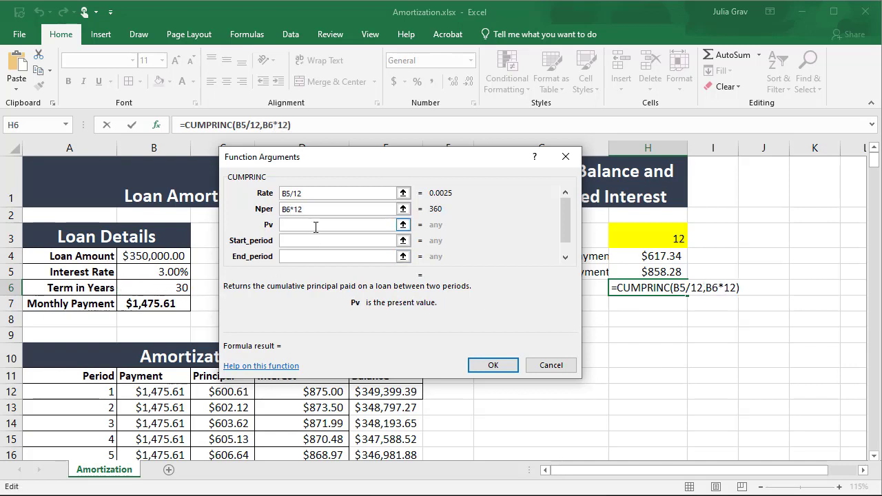
left_click(154, 256)
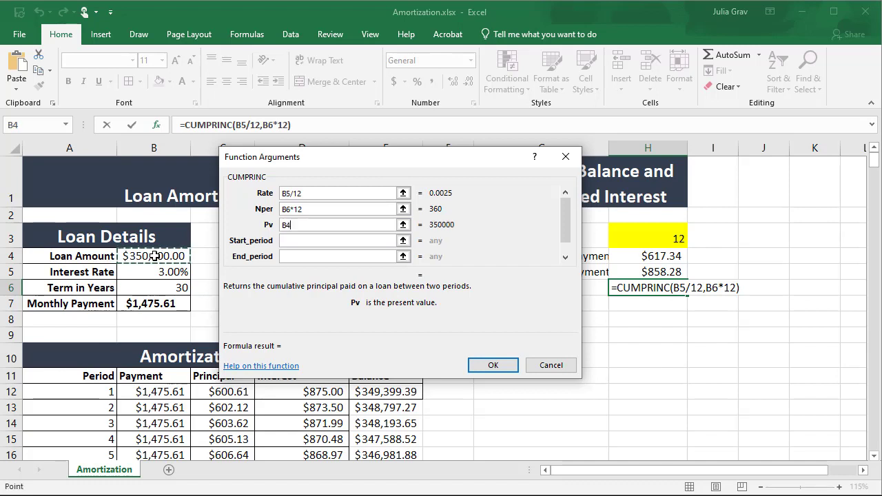
Set Start_period A12, End_period H3 and Type 0, then confirm the formula.
left_click(290, 240)
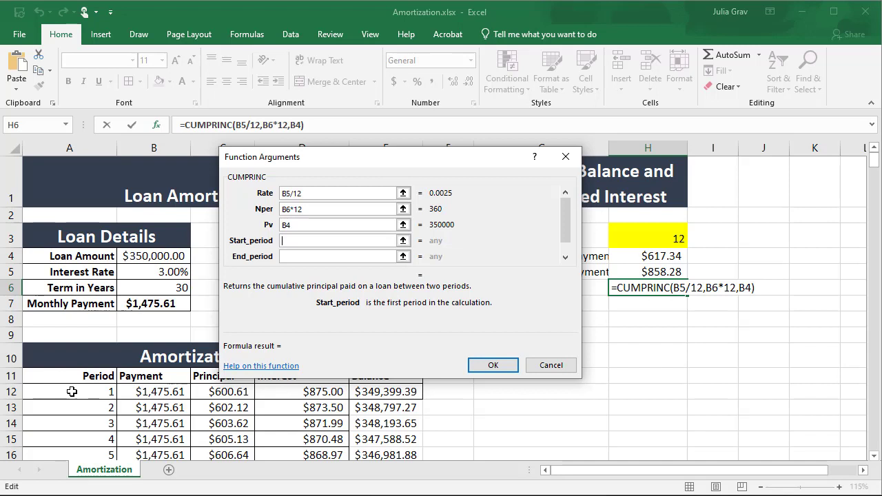
left_click(71, 391)
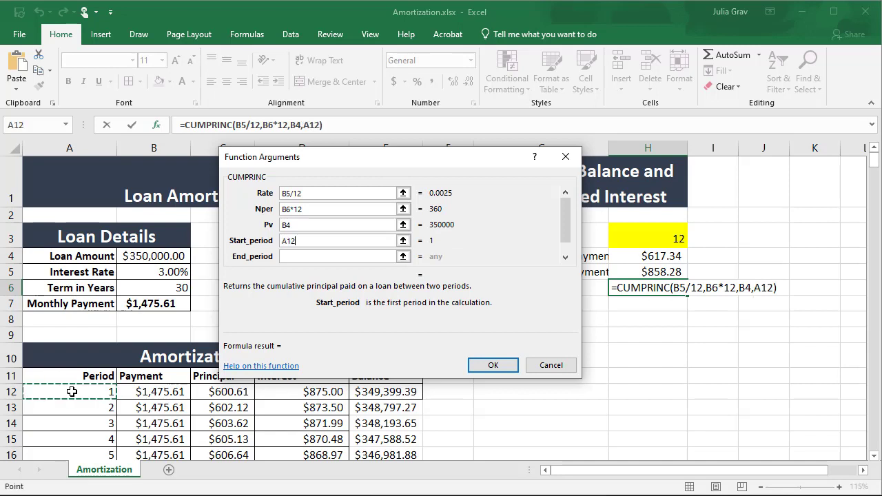
left_click(289, 258)
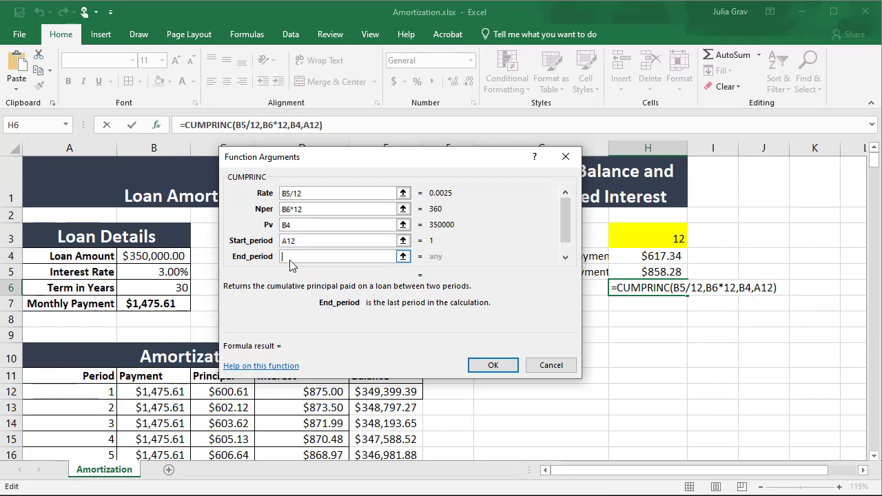
left_click(663, 235)
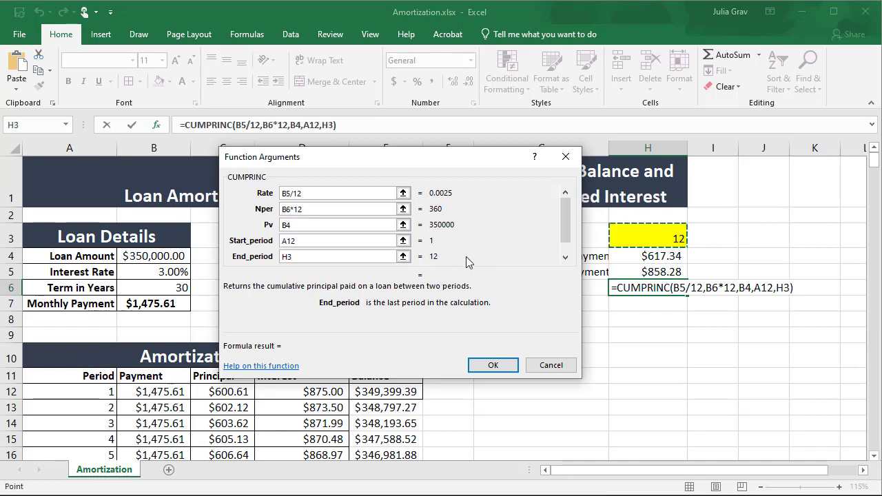
key("Tab")
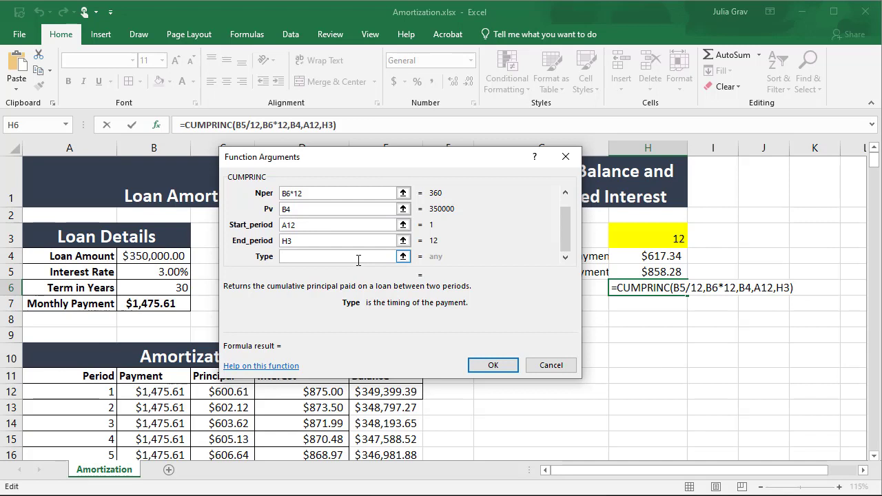
type("0")
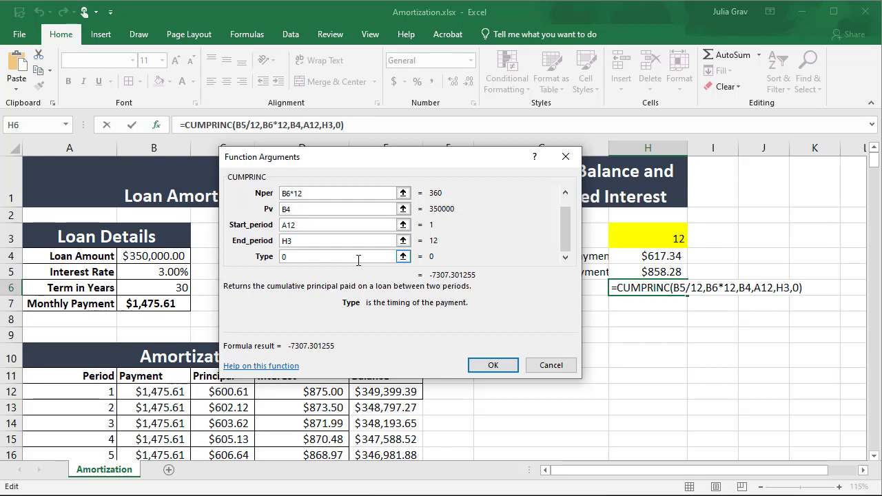
key("BackSpace")
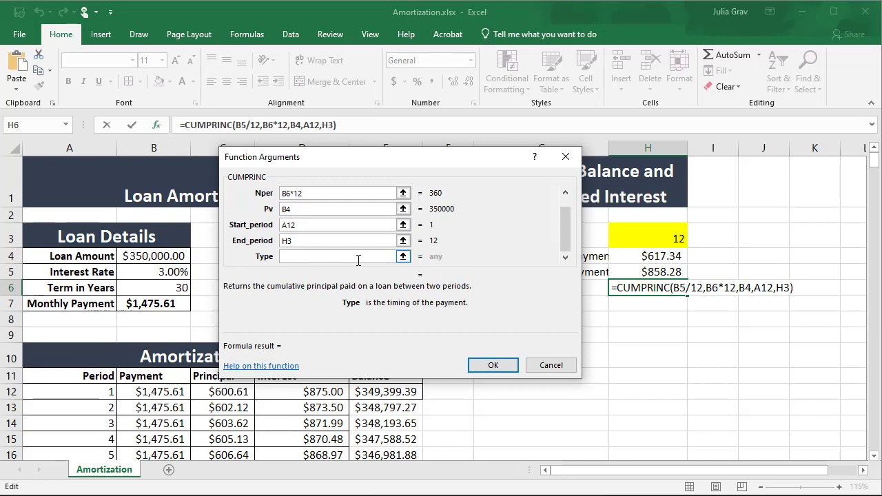
type("1")
key("BackSpace")
type("0")
key("BackSpace")
type("0")
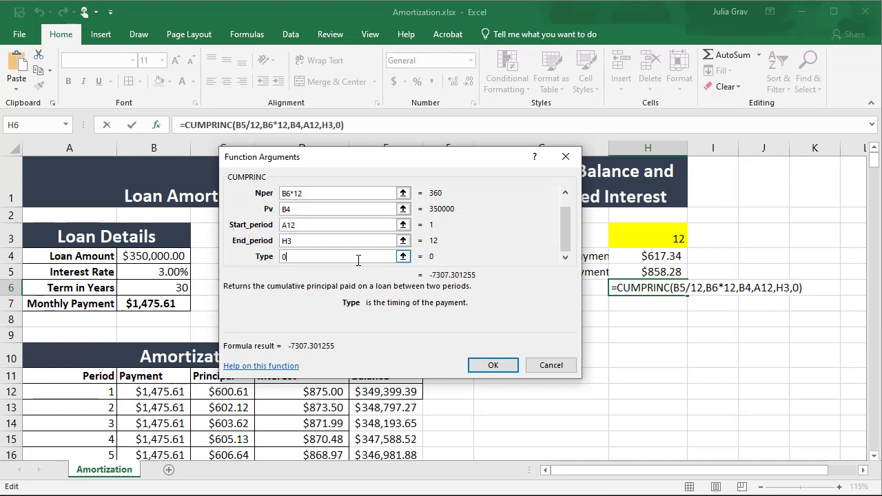
left_click(491, 366)
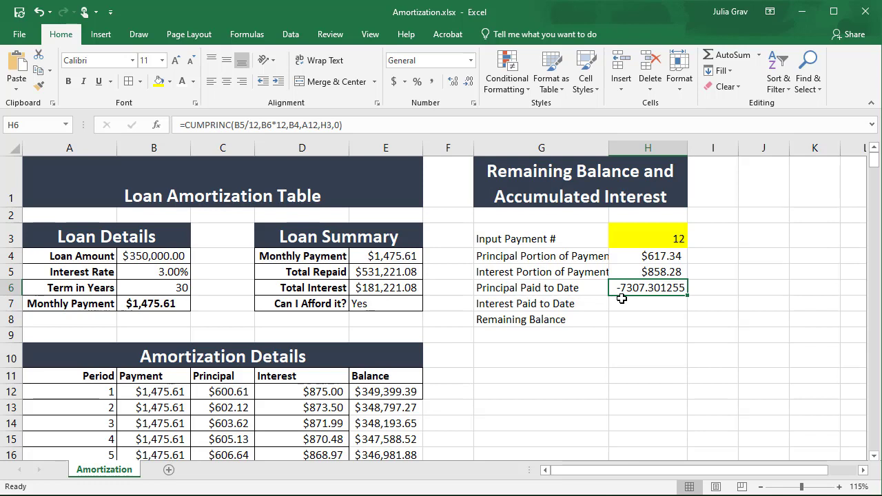
Negate the H6 formula to =-CUMPRINC(...) so principal paid shows positive.
left_click(187, 128)
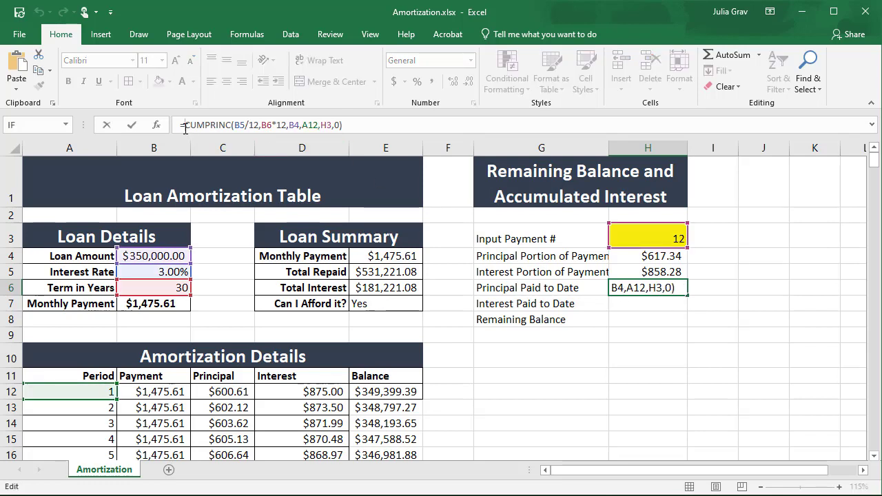
type("-")
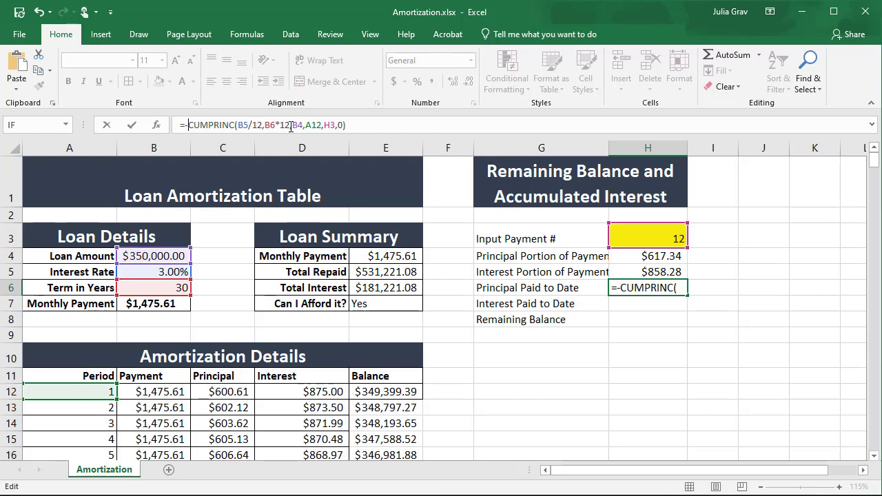
key("Return")
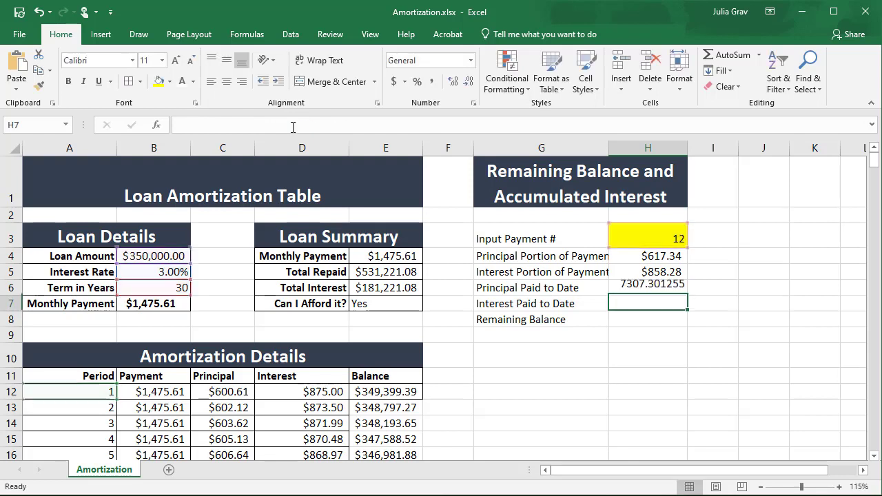
Apply Accounting format to H6, then select the portion amounts in H4:H5.
left_click(655, 292)
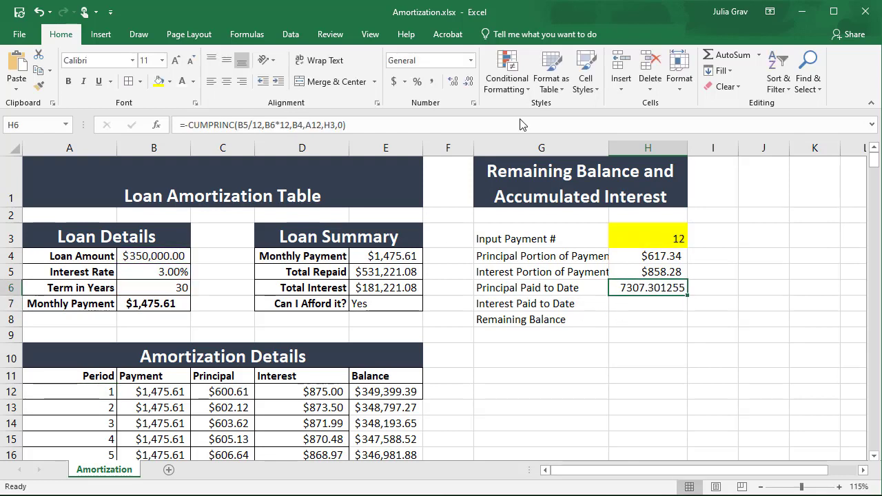
left_click(395, 81)
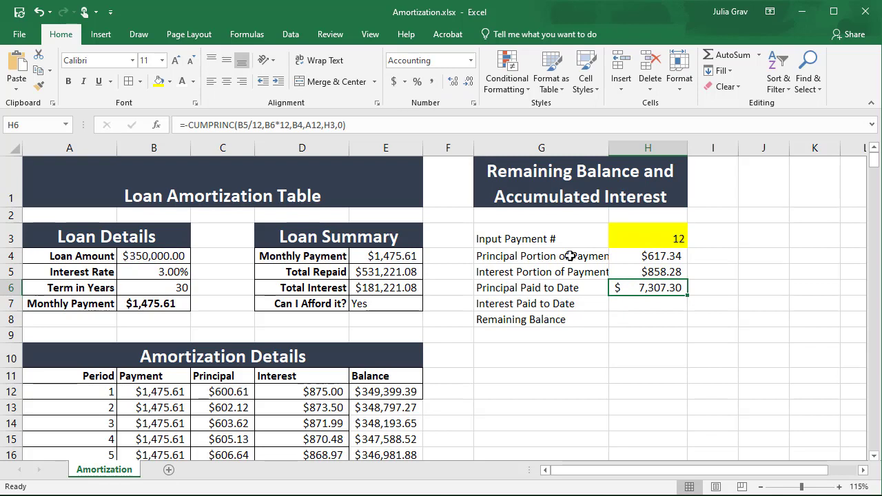
left_click(660, 304)
left_click_drag(653, 252, 660, 269)
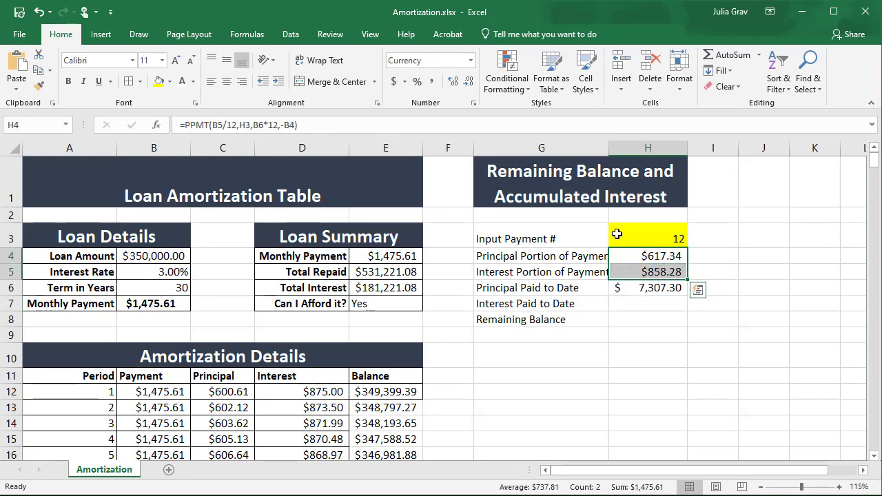
Format H4:H5 as Accounting and start =CUMIPMT in H7 with rate B5/12.
left_click(395, 81)
left_click(638, 304)
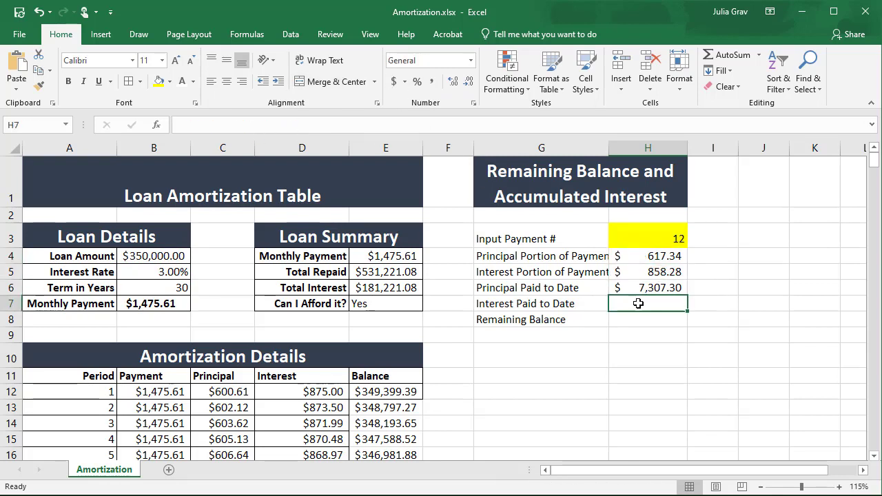
type("=cum")
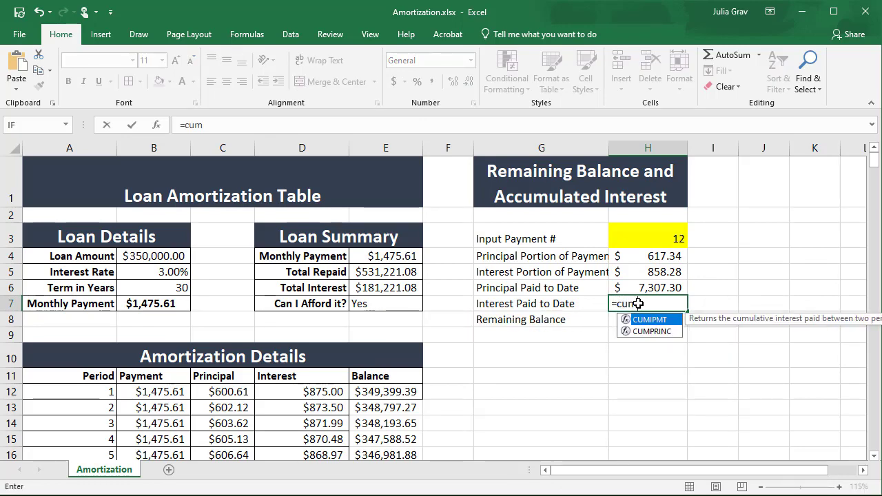
key("Tab")
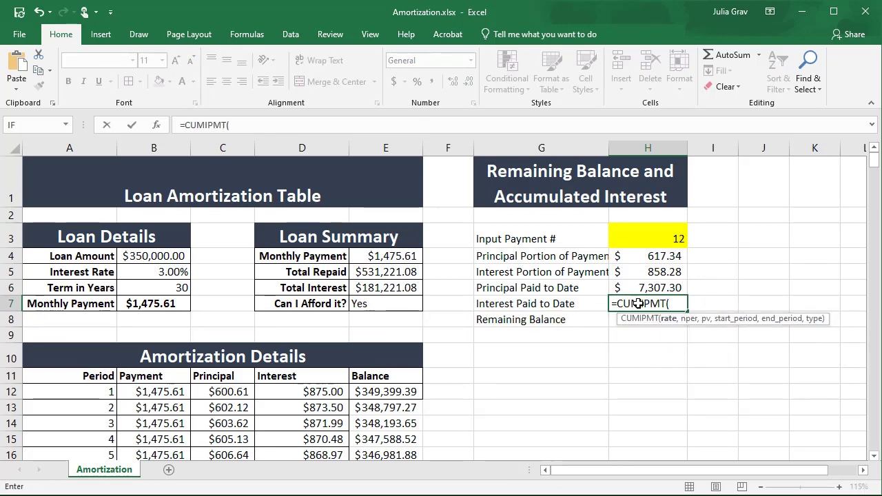
left_click(177, 272)
type("/12")
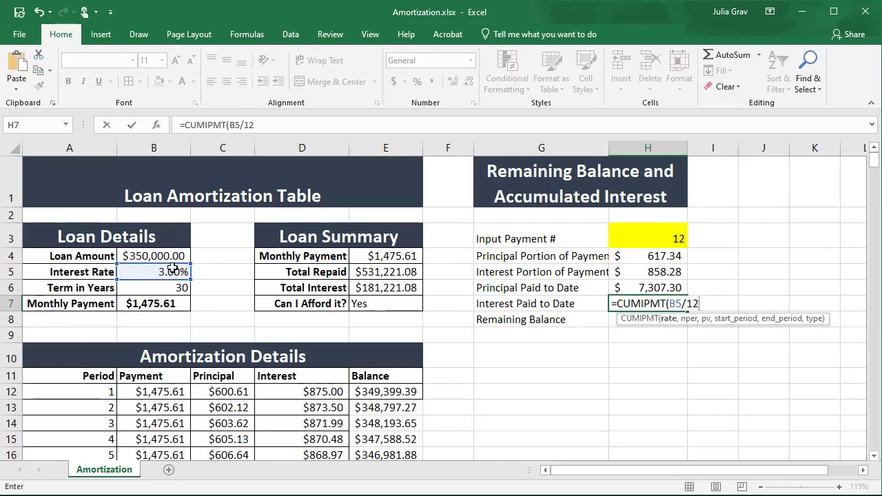
key("ctrl+a")
Fill the CUMIPMT arguments Nper B6*12, Pv B4 and Start_period A12.
left_click(331, 207)
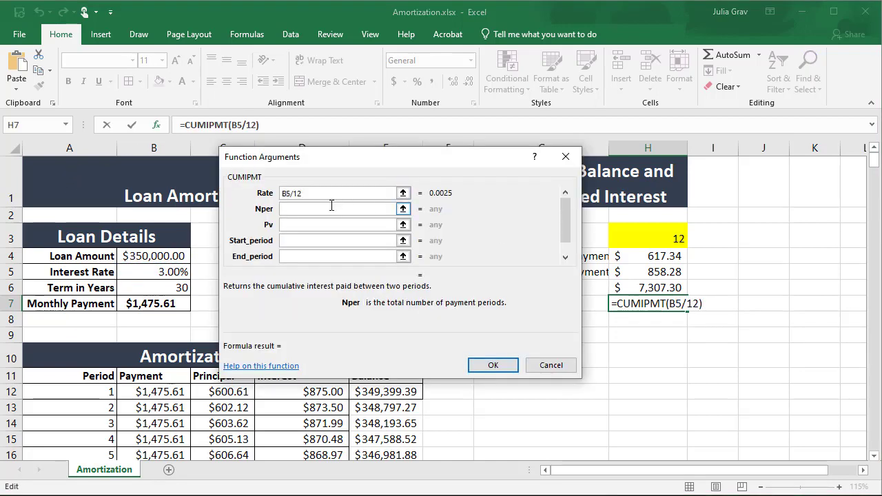
left_click(158, 288)
type("*12")
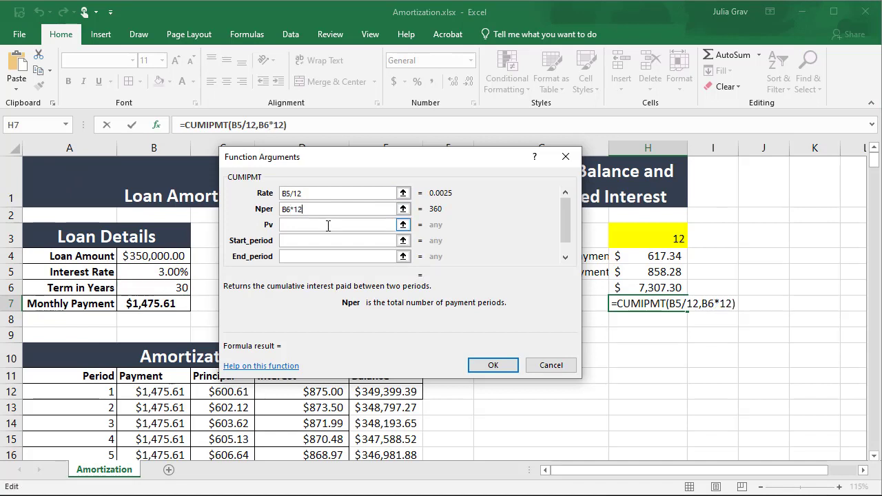
left_click(328, 225)
left_click(172, 256)
key("Tab")
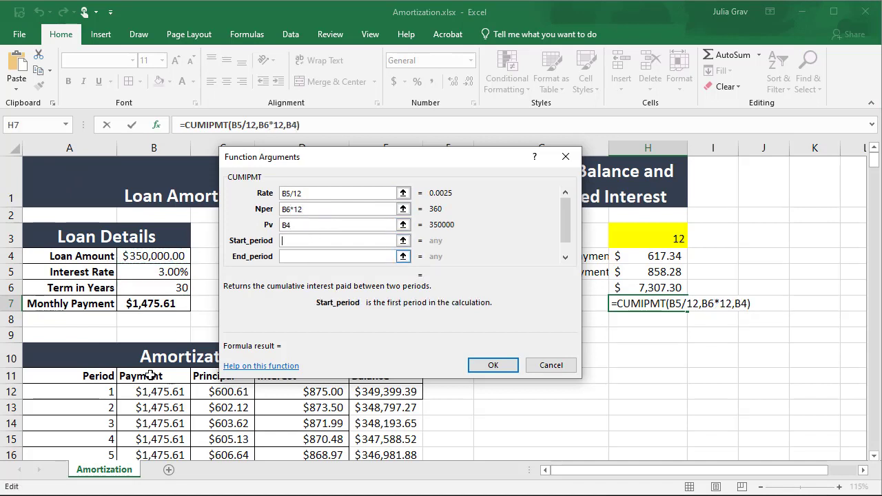
left_click(65, 396)
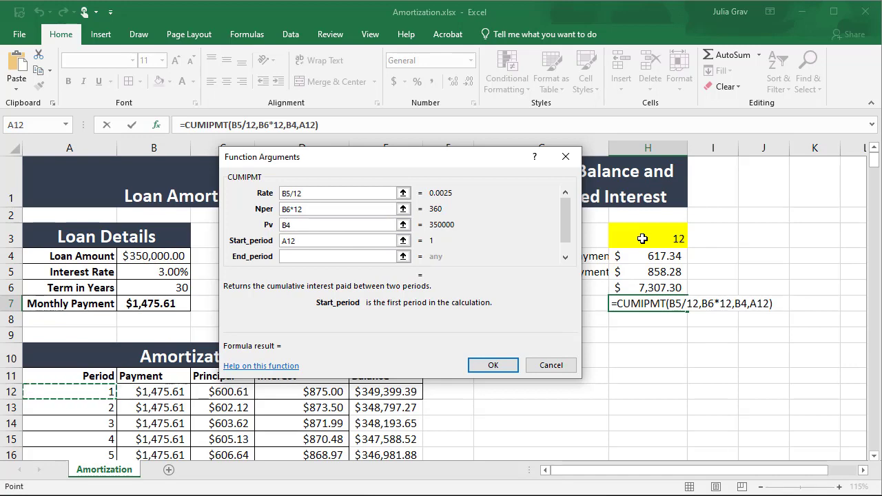
Set End_period H3 and Type 0, then confirm the CUMIPMT formula.
left_click(293, 256)
left_click(663, 241)
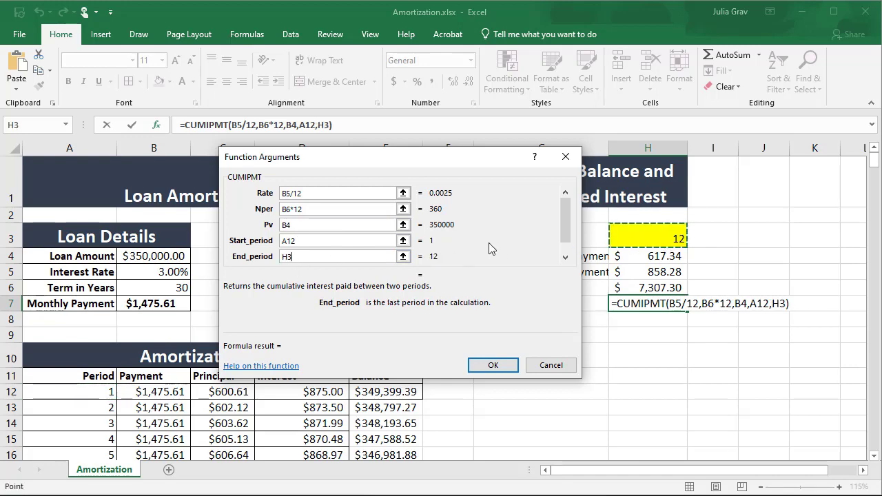
scroll(350, 251, "down", 1)
scroll(571, 219, "up", 1)
key("Tab")
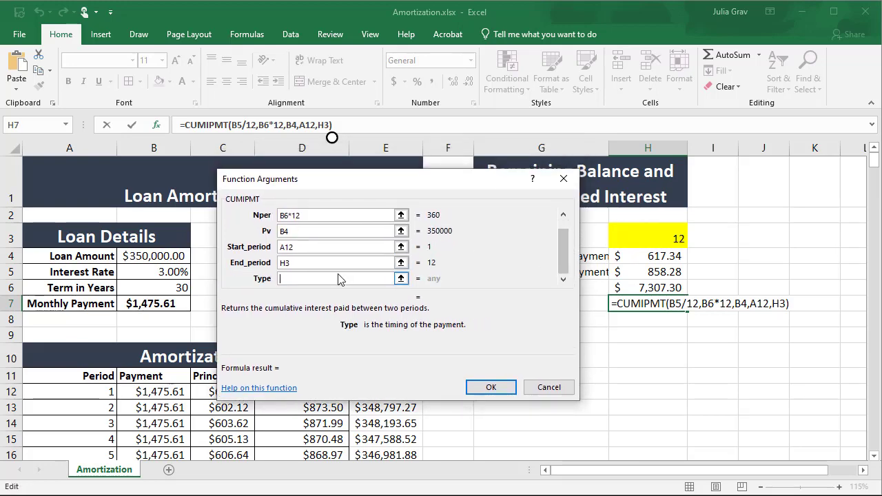
type("0")
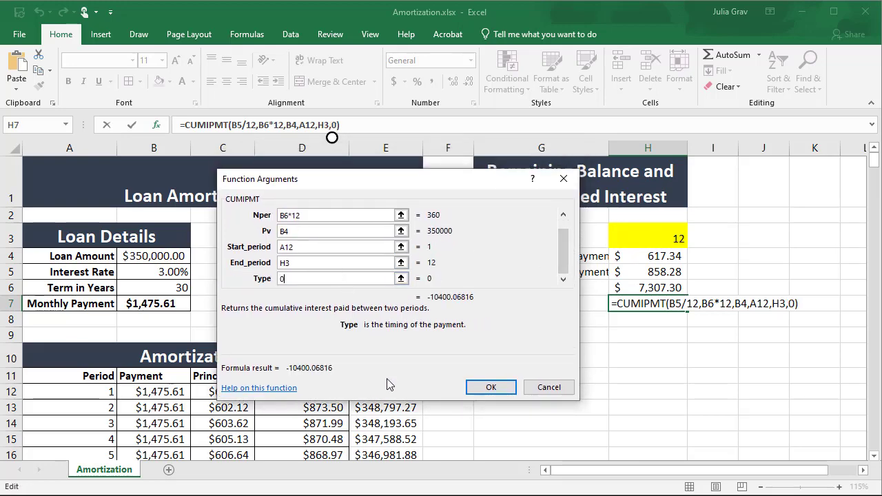
left_click(494, 387)
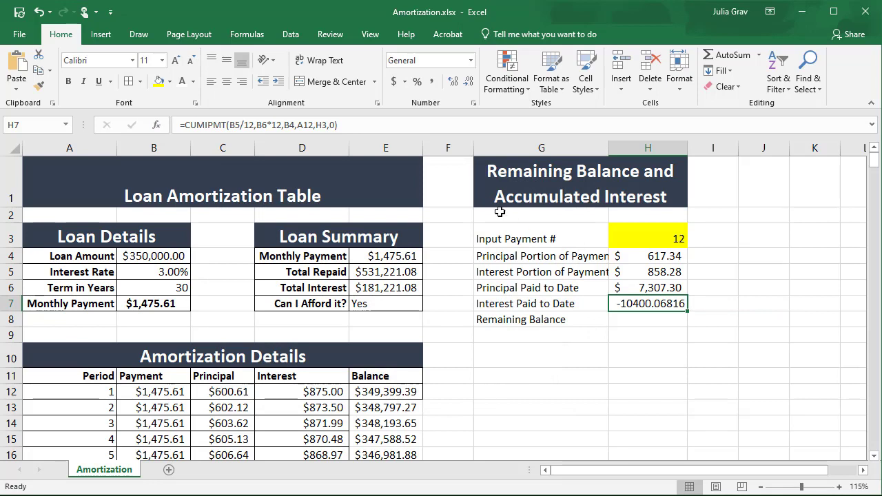
Format H7 as Accounting and negate it to show a positive $10,400.07.
left_click(390, 85)
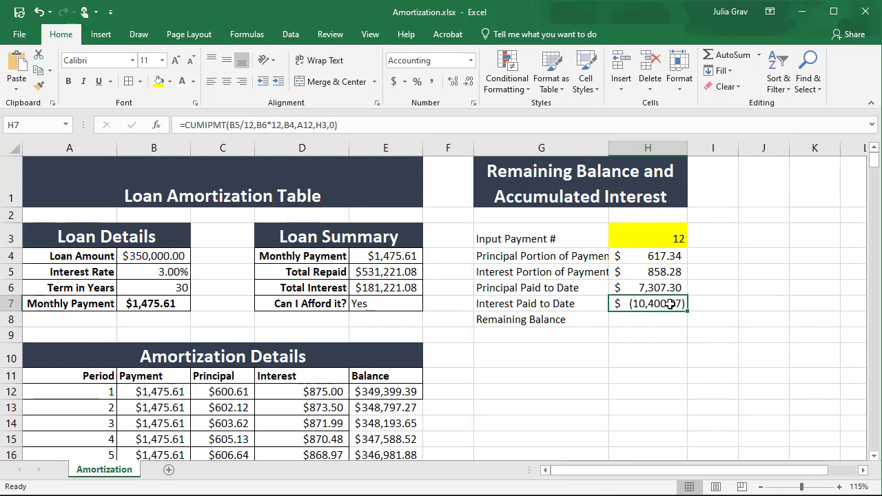
left_click(186, 125)
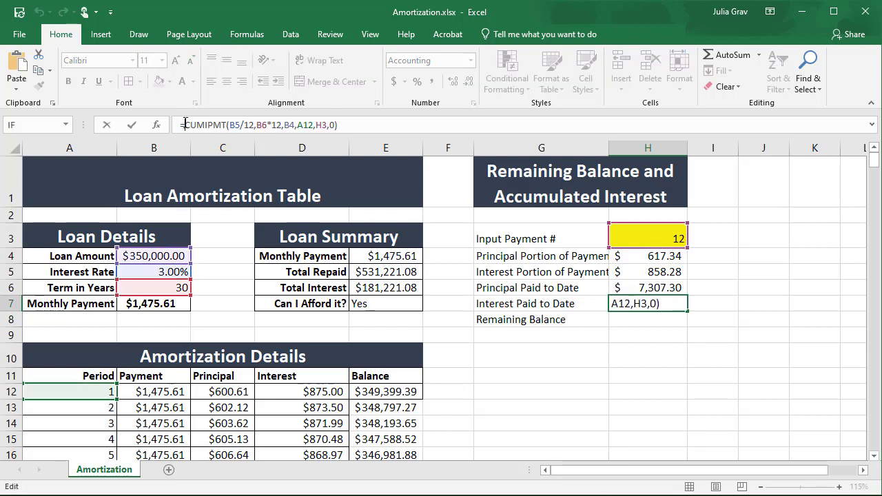
type("-")
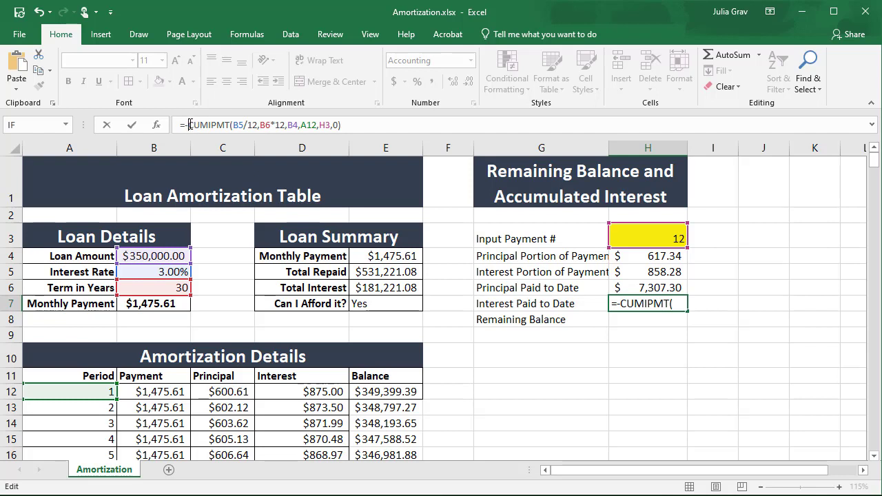
key("Return")
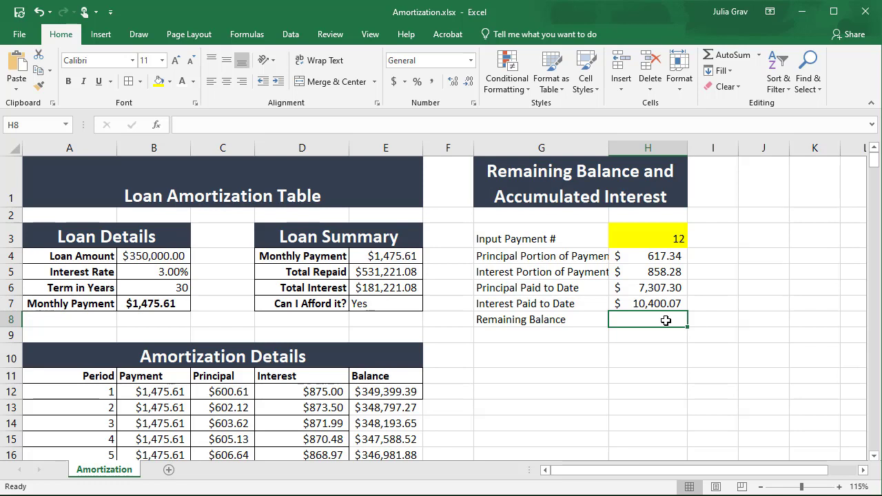
Enter =B4-H6 in H8, giving a remaining balance of $342,692.70.
type("=")
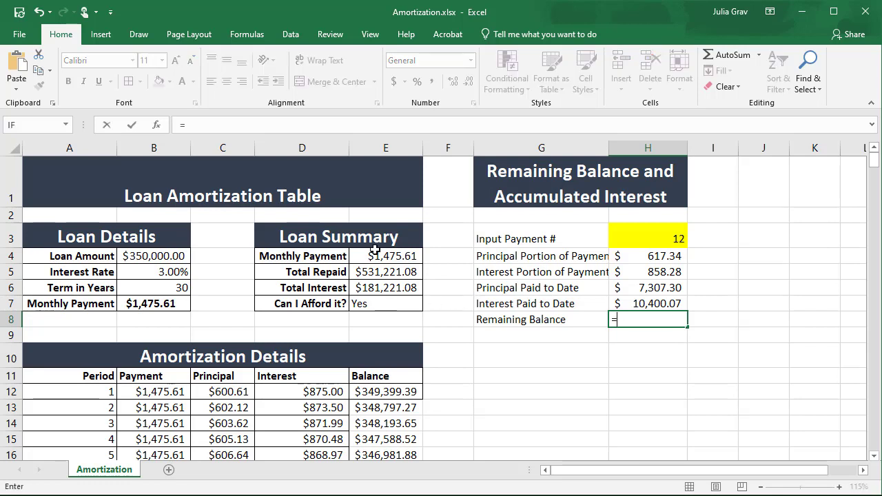
left_click(166, 257)
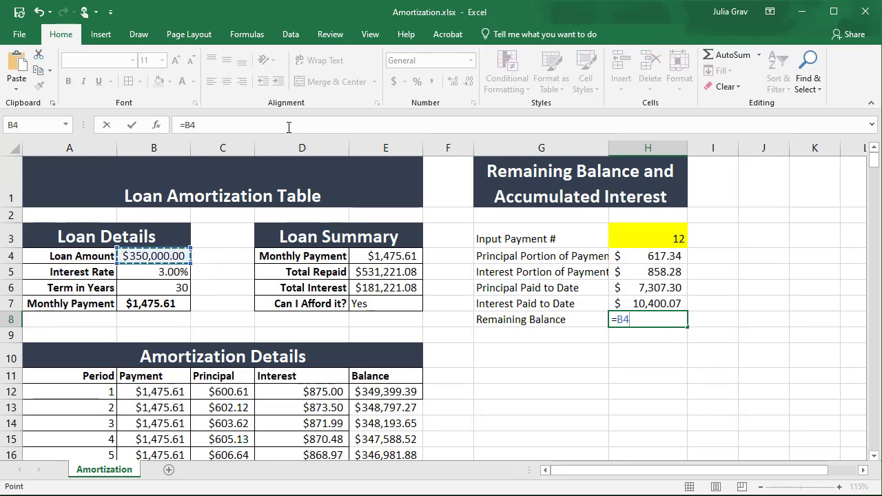
type("-")
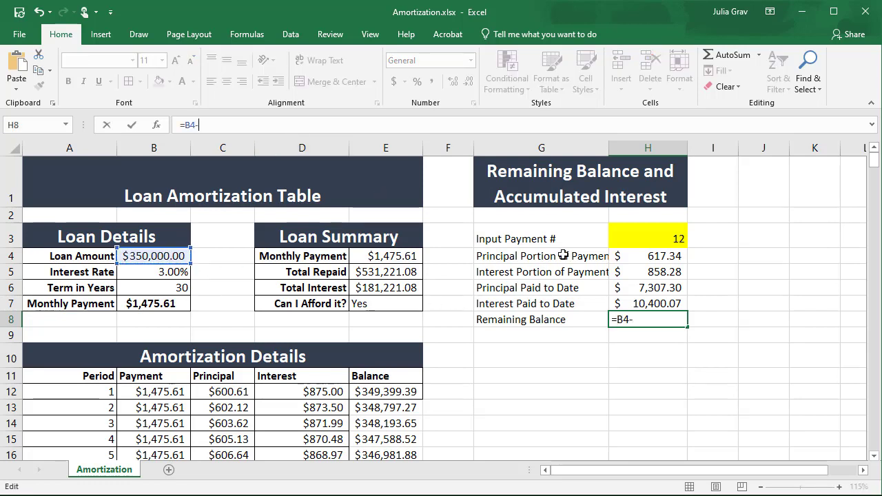
left_click(660, 290)
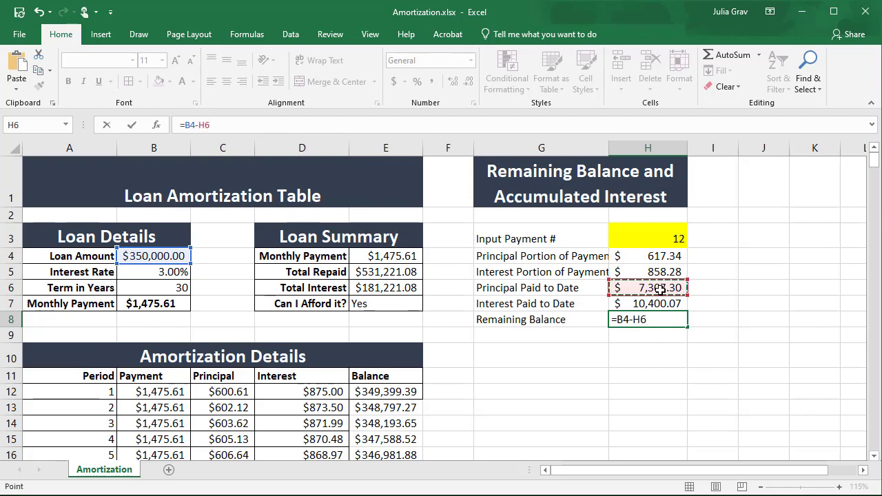
key("Return")
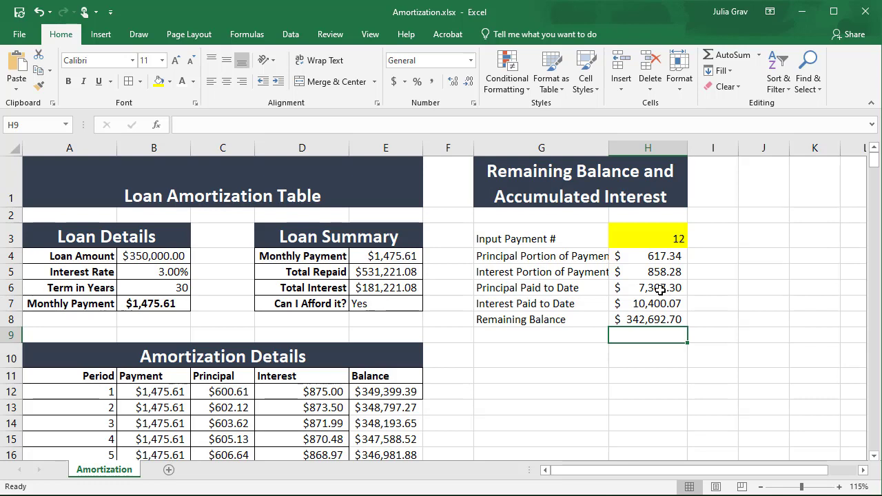
Change the payment number to 36, then 48, leaving a $319,410.00 remaining balance.
left_click(649, 238)
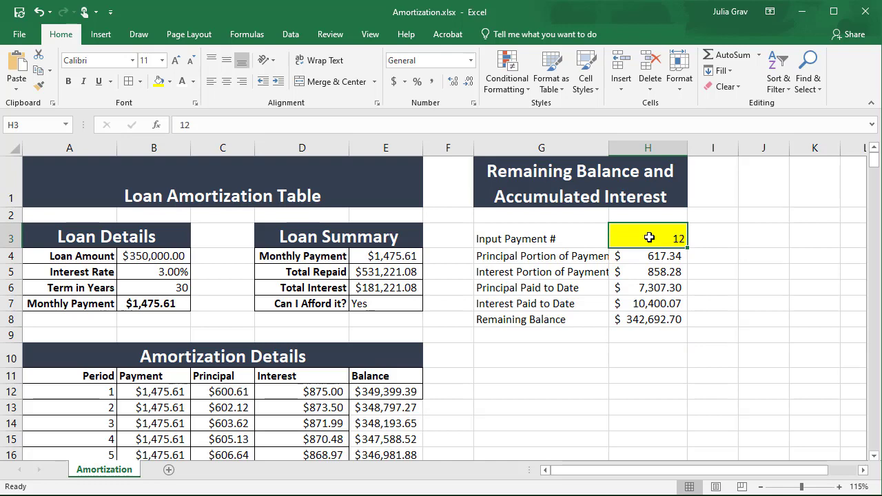
type("36")
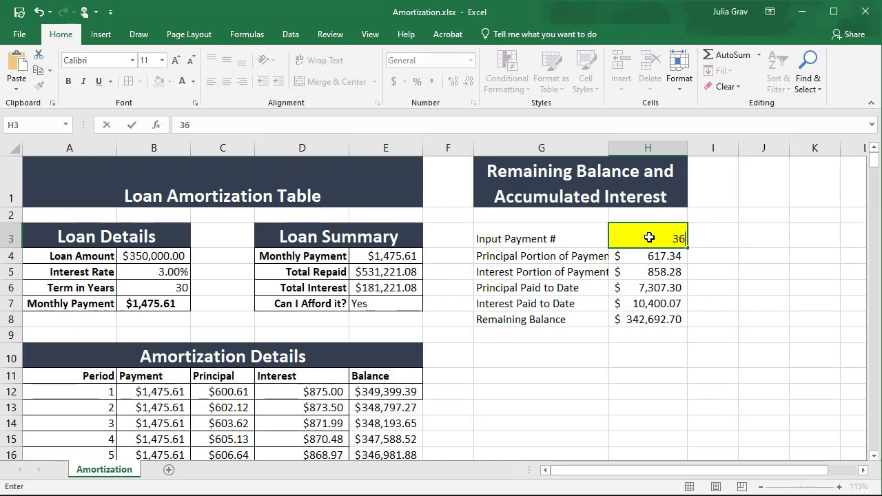
key("Return")
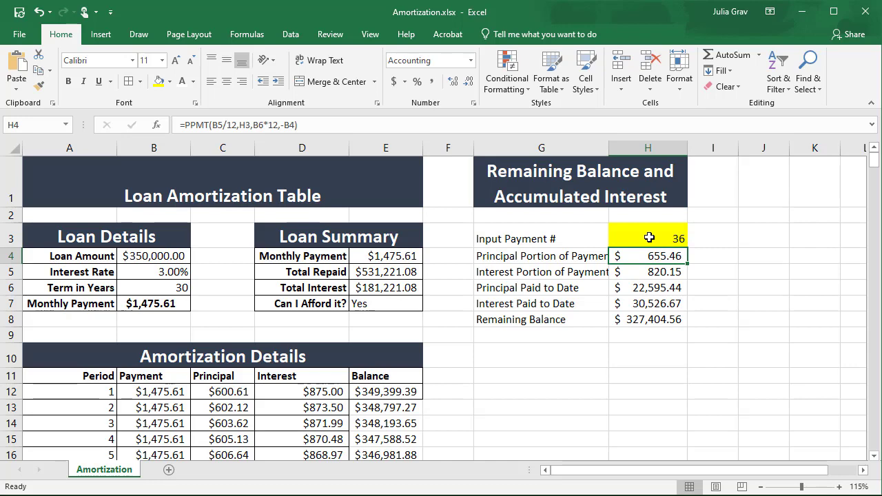
left_click(649, 238)
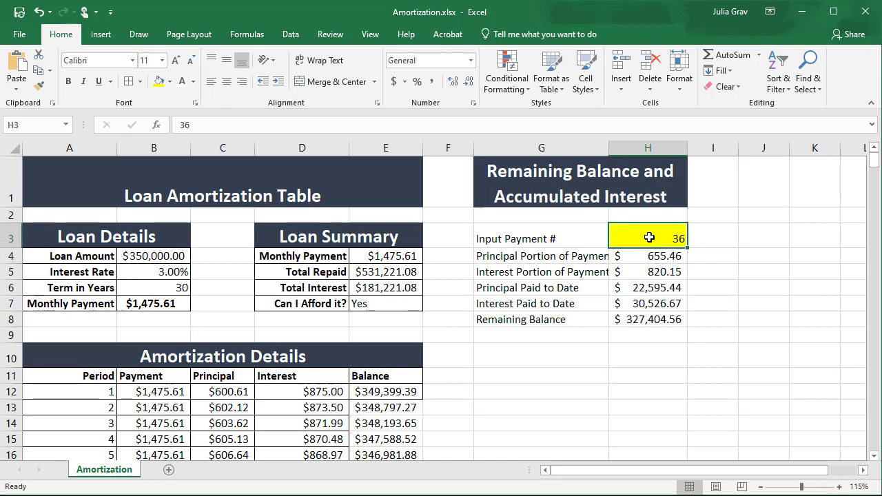
type("48")
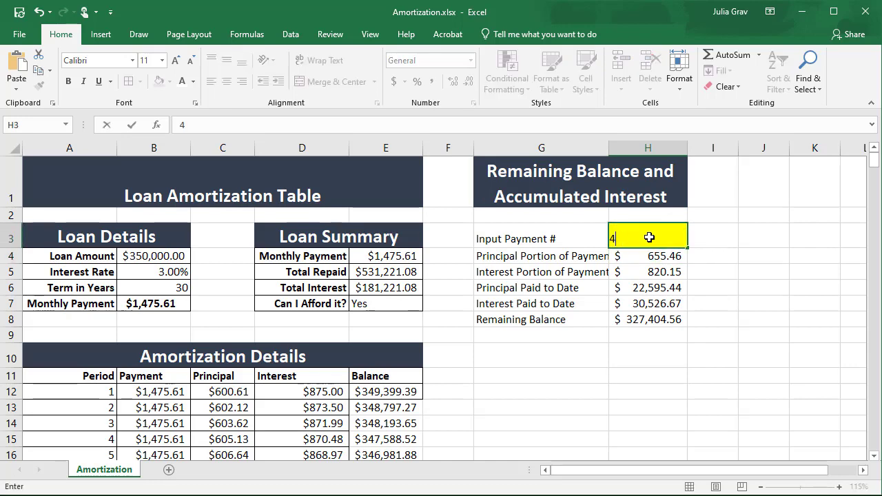
key("Return")
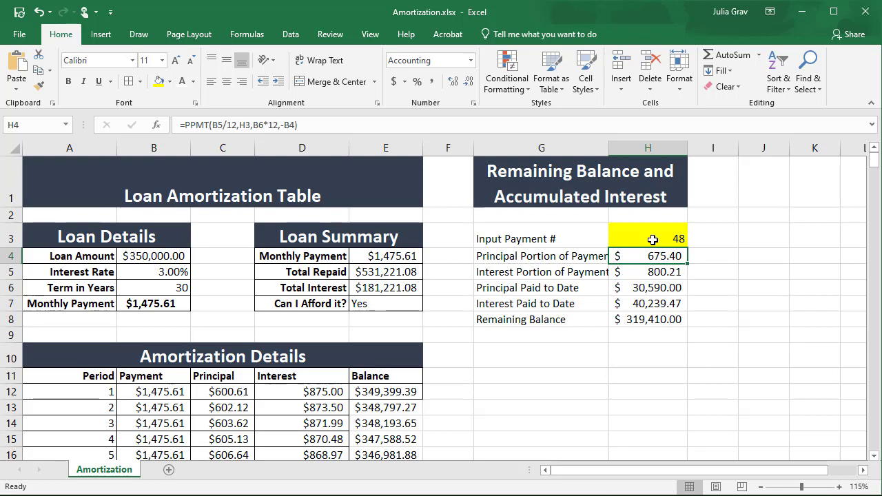
left_click(653, 239)
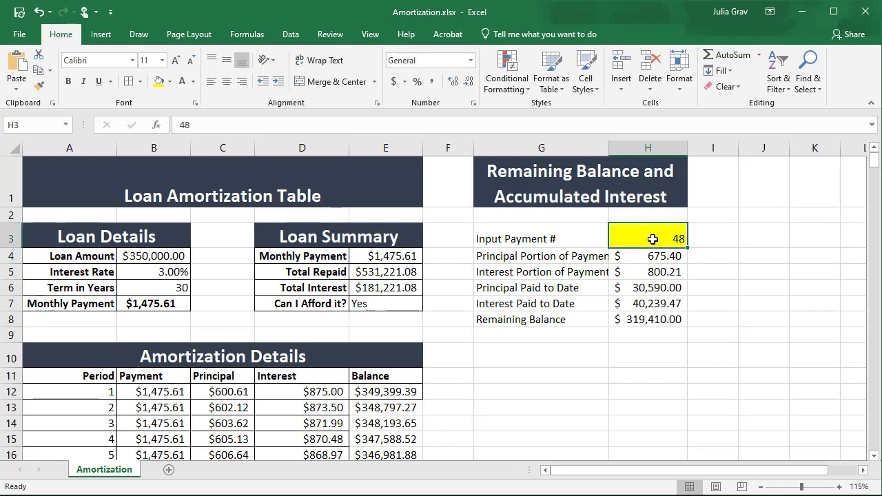